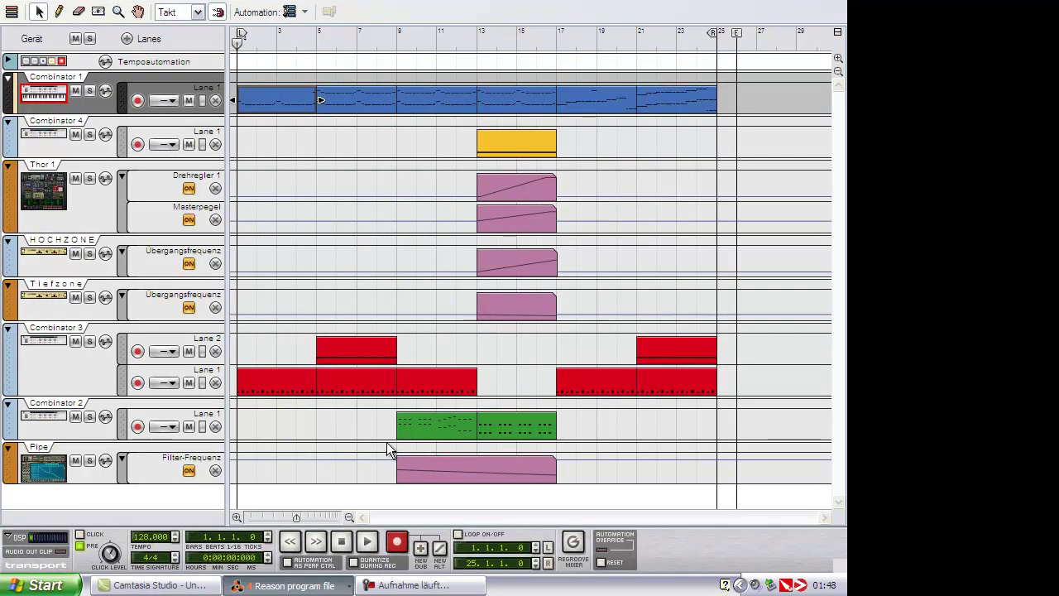
Play the arrangement from bar 1, check the output levels in the M Audio Delta Control Panel and return to Reason
{"action": "left_click", "coordinate": [365, 539]}
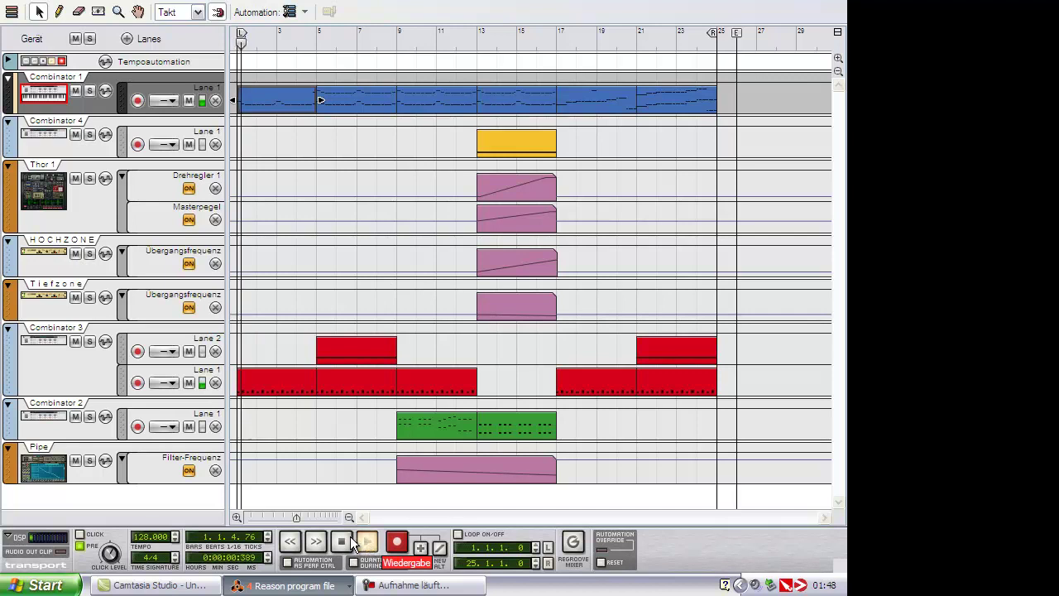
{"action": "double_click", "coordinate": [800, 585]}
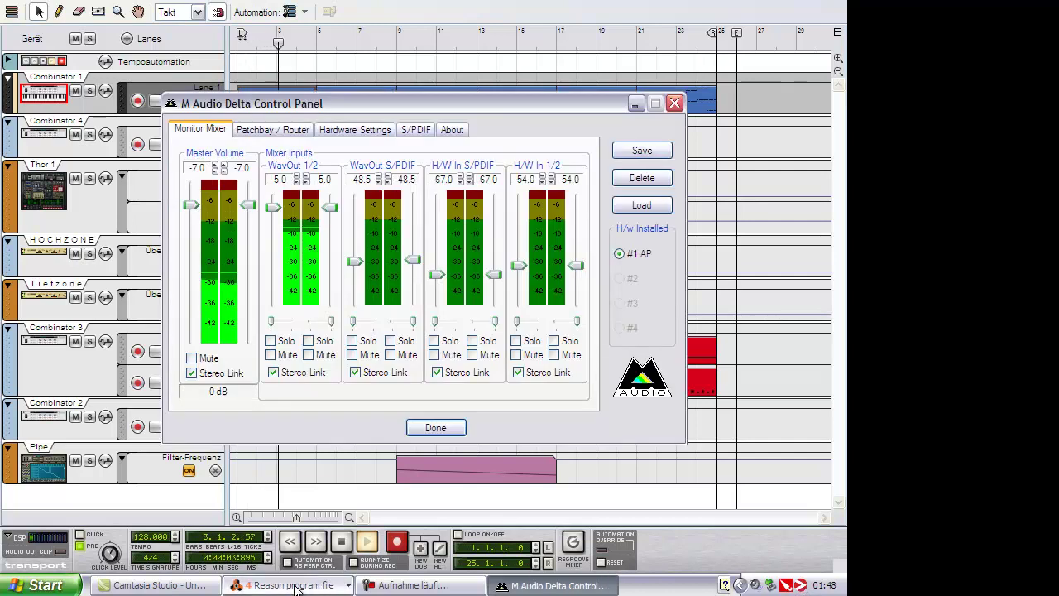
{"action": "left_click", "coordinate": [290, 585]}
{"action": "left_click", "coordinate": [310, 544]}
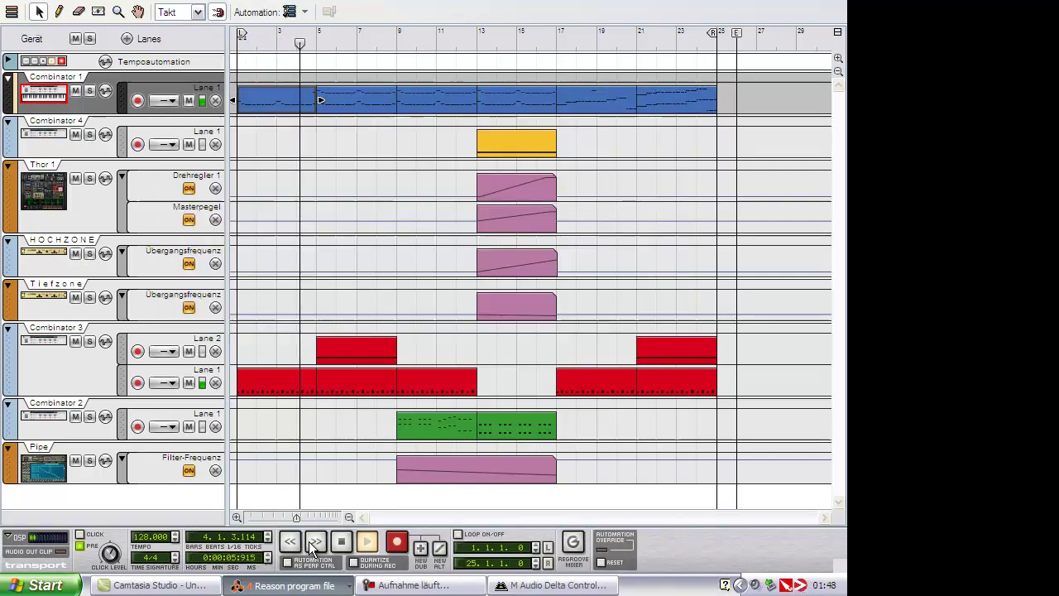
Lower the master fader of Mixer 1 slightly in the rack while the song plays and return to the sequencer
{"action": "key", "text": "ctrl+Tab"}
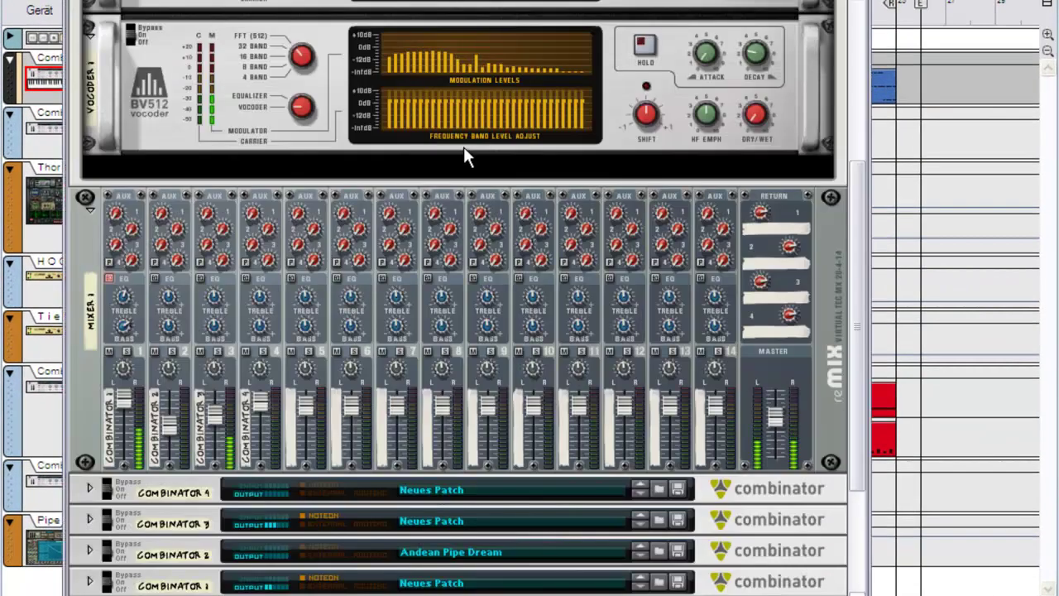
{"action": "scroll", "coordinate": [463, 147], "scroll_direction": "down", "scroll_amount": 3}
{"action": "scroll", "coordinate": [790, 339], "scroll_direction": "up", "scroll_amount": 2}
{"action": "left_click_drag", "start_coordinate": [781, 349], "coordinate": [777, 361]}
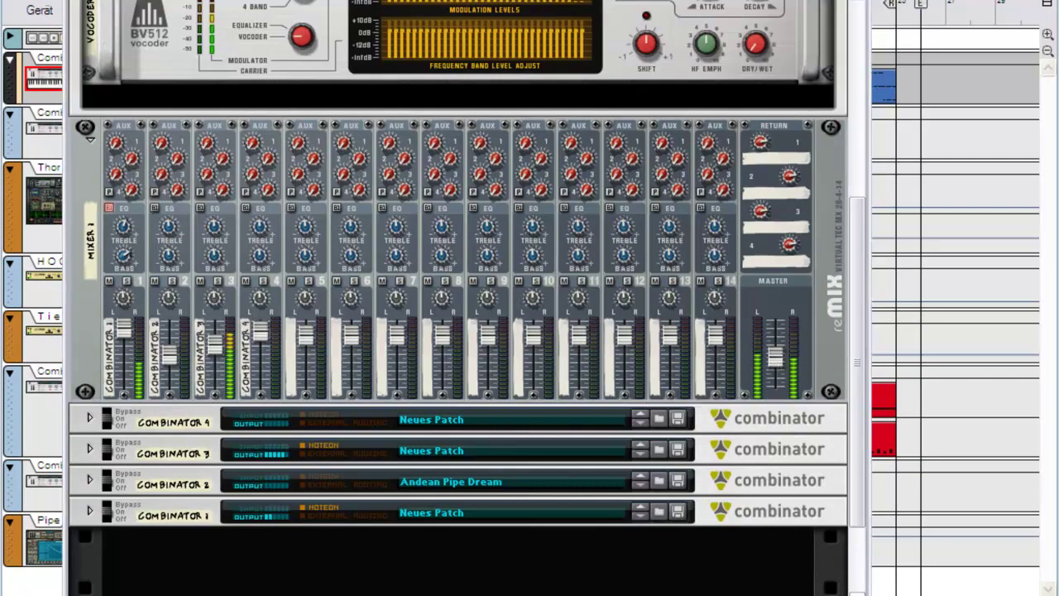
{"action": "key", "text": "ctrl+Tab"}
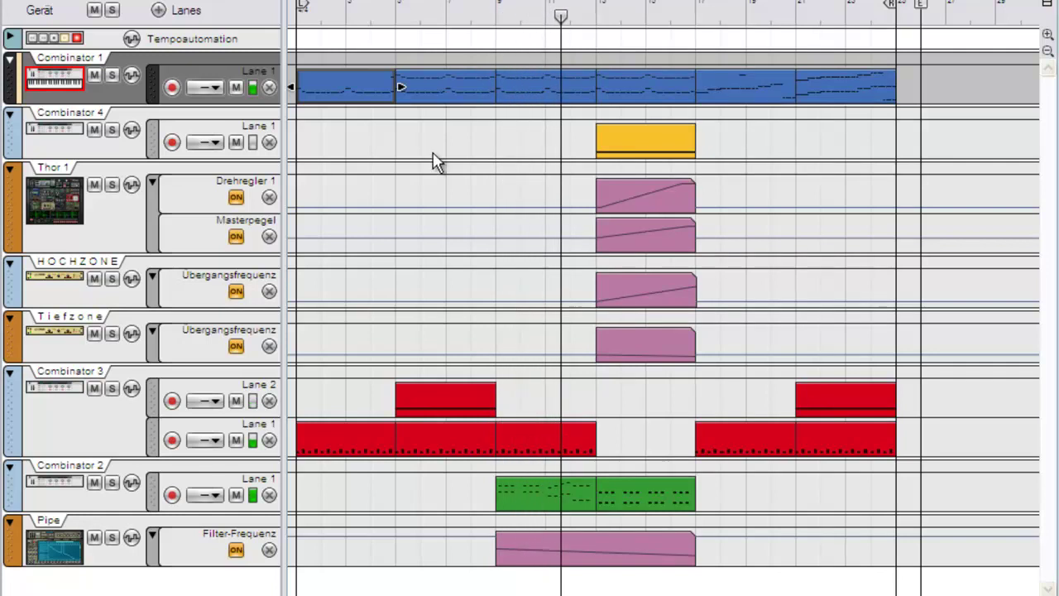
Select the Thor 1, HOCHZONE, Tiefzone, Combinator 3, Combinator 2 and Pipe tracks one after another during playback
{"action": "left_click", "coordinate": [187, 236]}
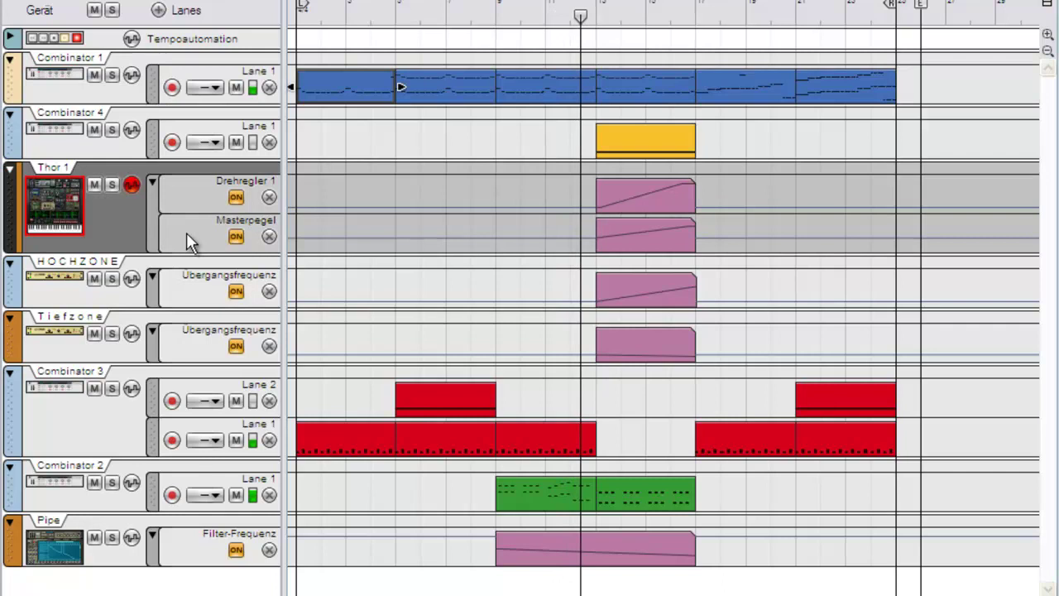
{"action": "left_click", "coordinate": [194, 286]}
{"action": "left_click", "coordinate": [183, 335]}
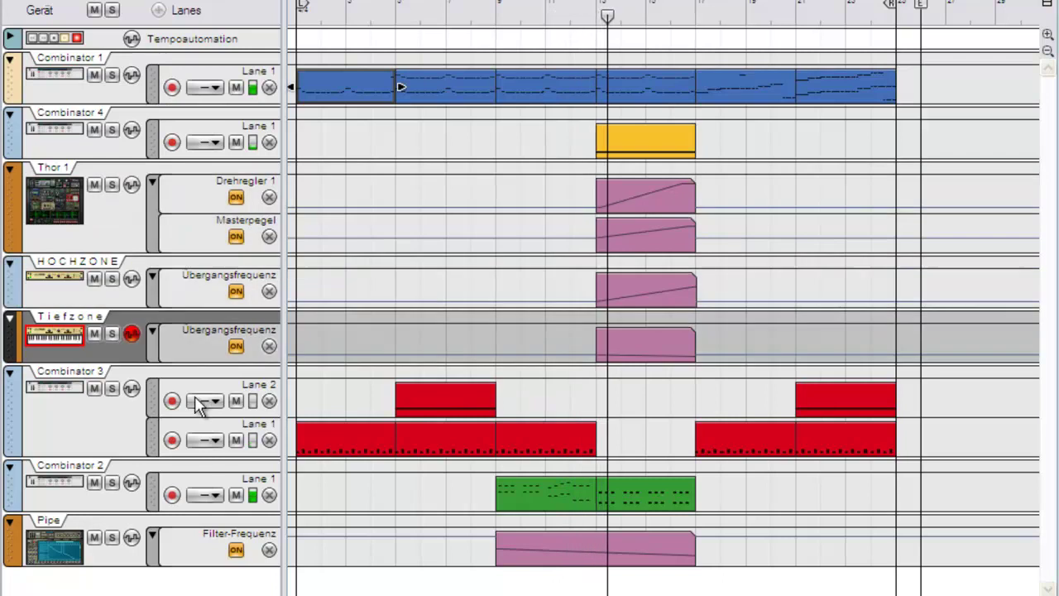
{"action": "left_click", "coordinate": [112, 427]}
{"action": "left_click", "coordinate": [127, 501]}
{"action": "left_click", "coordinate": [113, 560]}
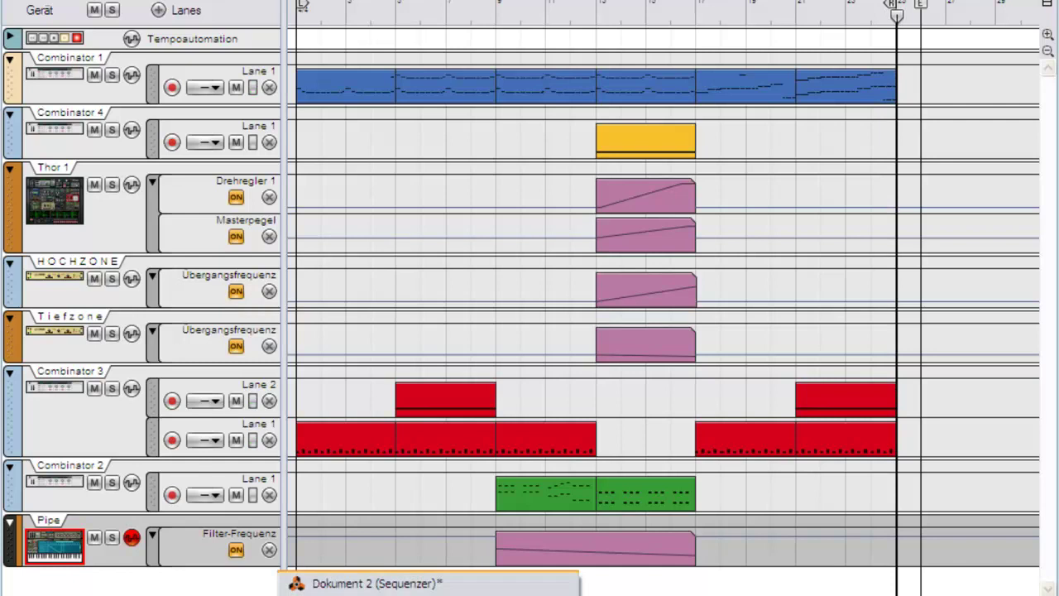
Switch to the rack of Dokument 2 and create a Combinator connected to Mixer 1
{"action": "left_click", "coordinate": [394, 584]}
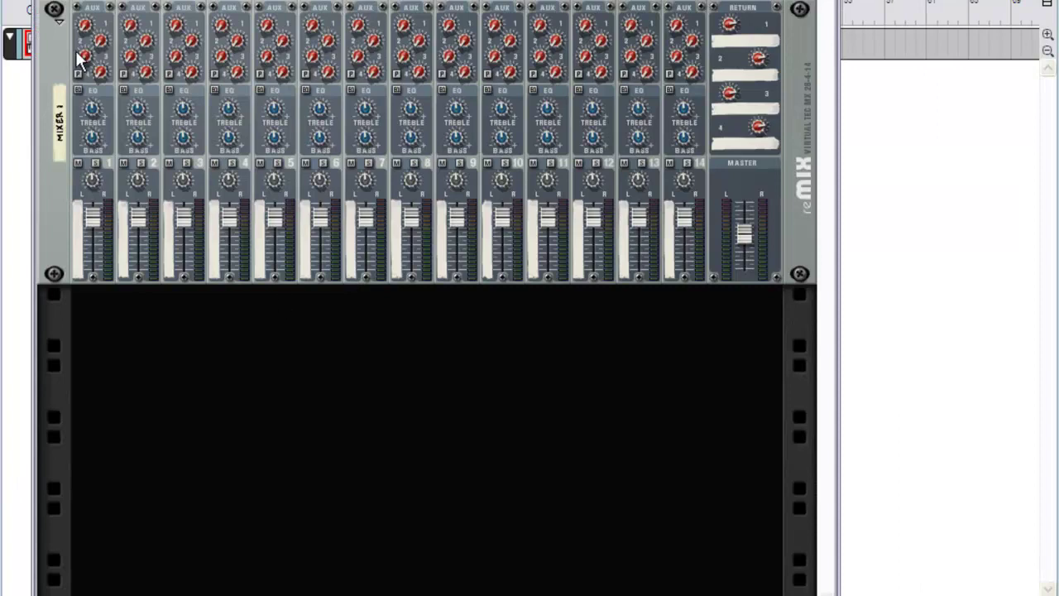
{"action": "right_click", "coordinate": [81, 239]}
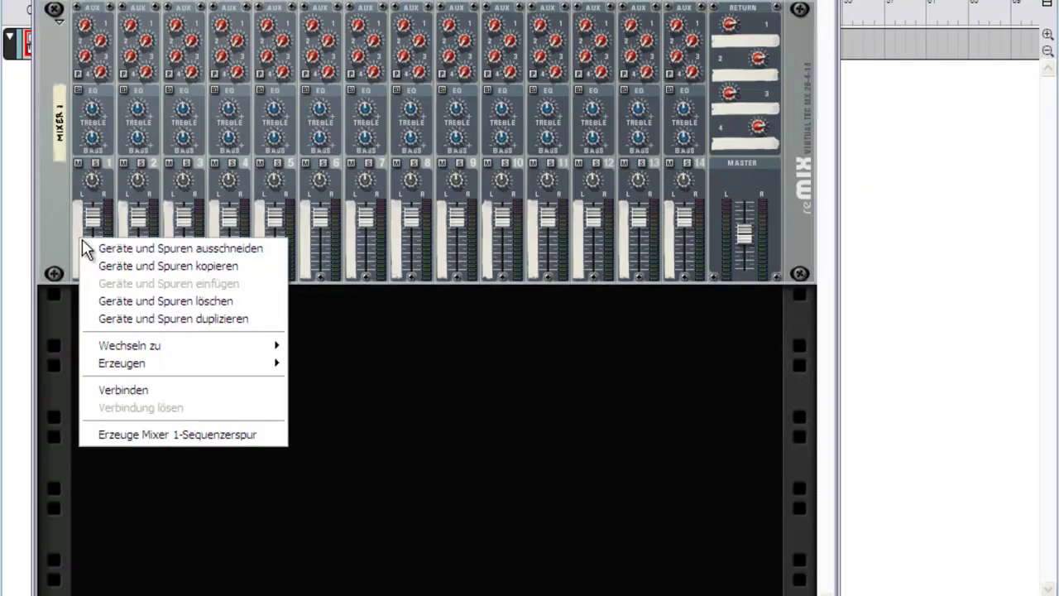
{"action": "mouse_move", "coordinate": [264, 366]}
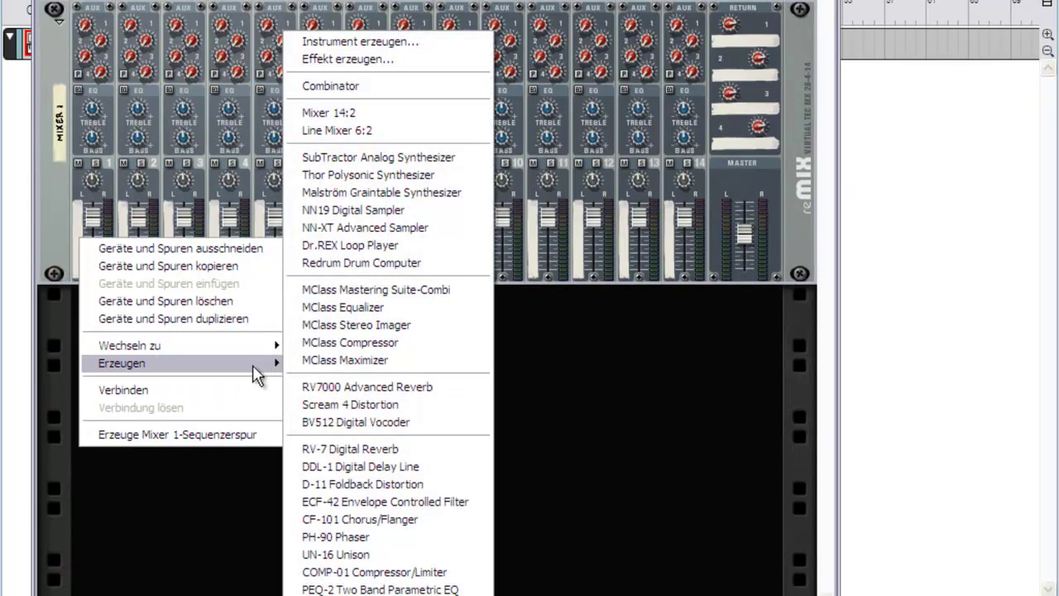
{"action": "left_click", "coordinate": [377, 86]}
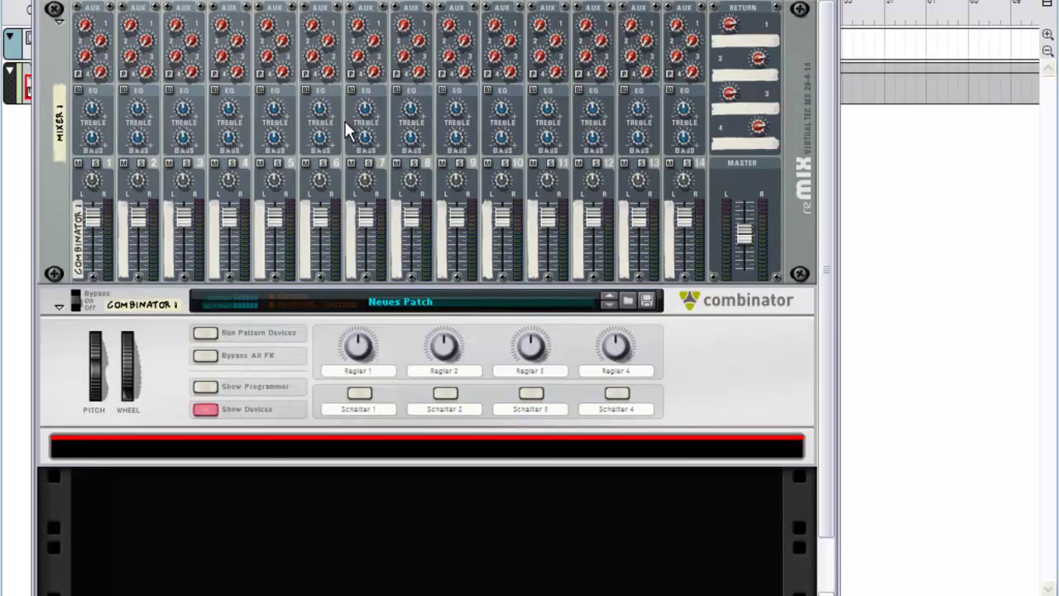
Create a Malström Graintable Synthesizer inside the empty Combinator
{"action": "right_click", "coordinate": [219, 445]}
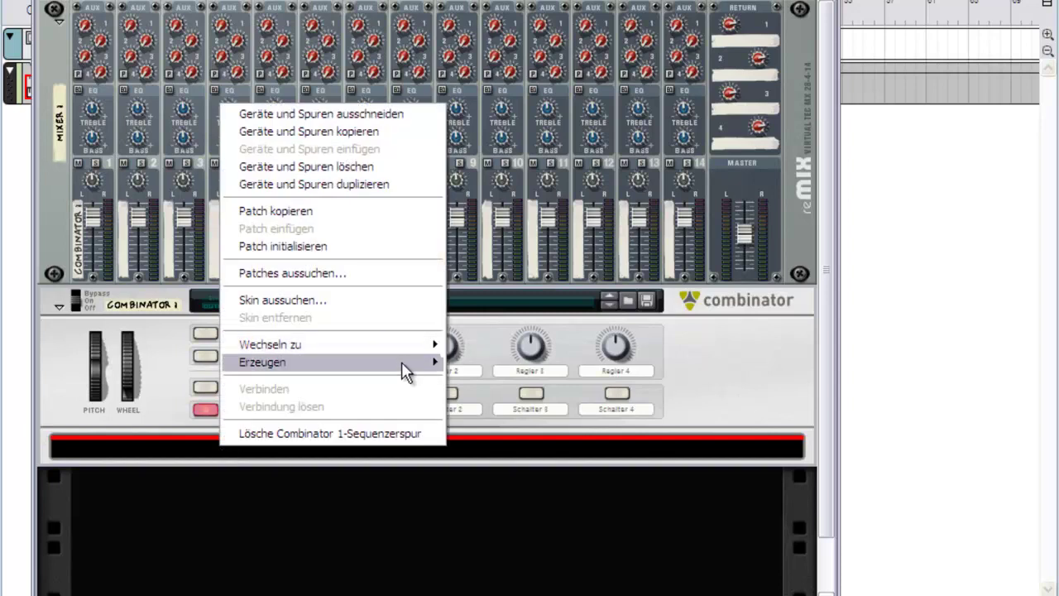
{"action": "mouse_move", "coordinate": [401, 361]}
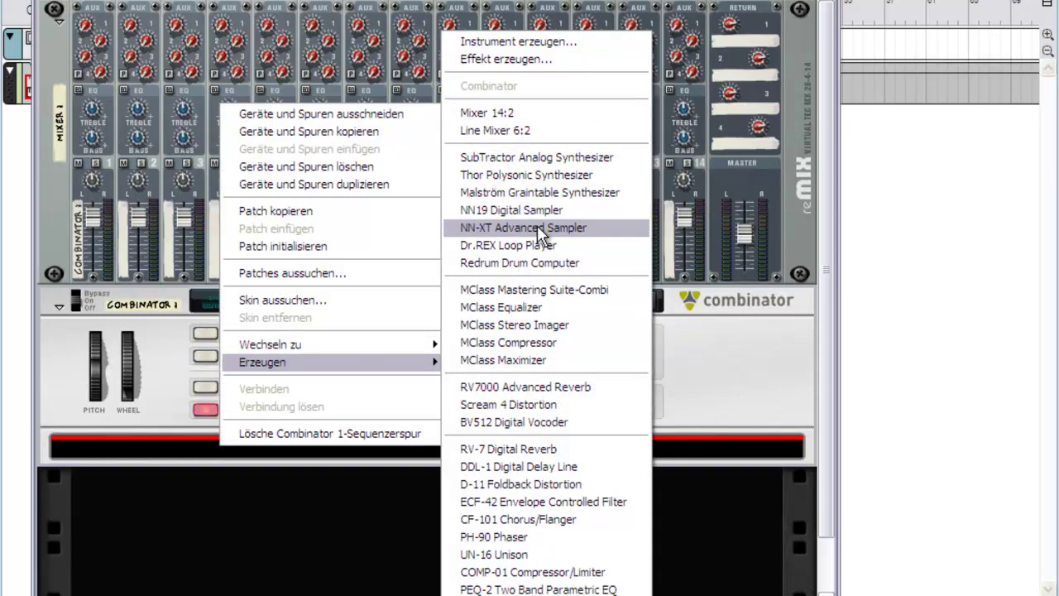
{"action": "left_click", "coordinate": [536, 192]}
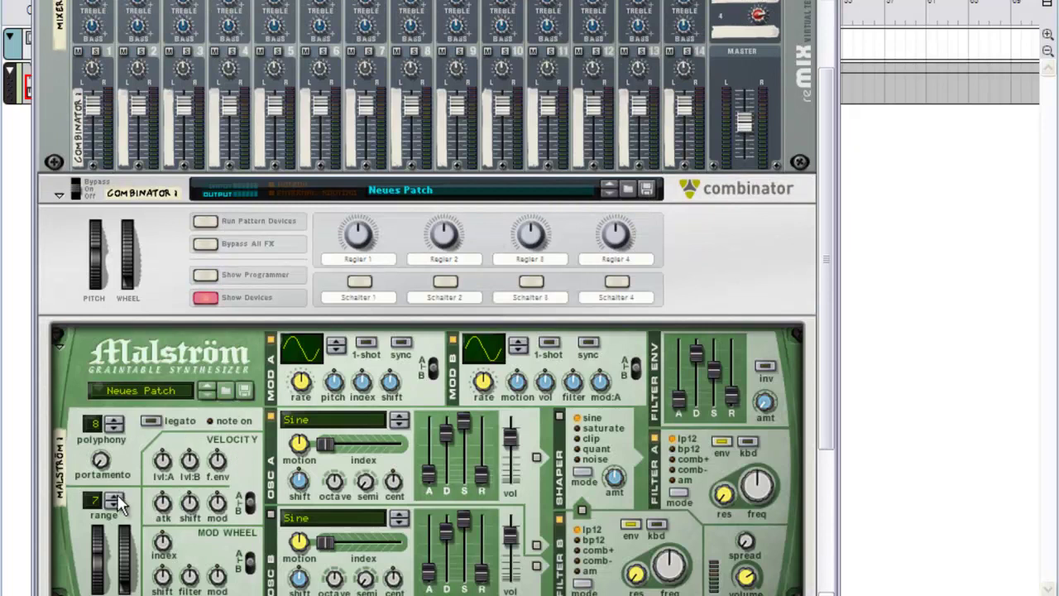
Initialize the Malström patch and set its pitch bend range to 12
{"action": "right_click", "coordinate": [224, 390]}
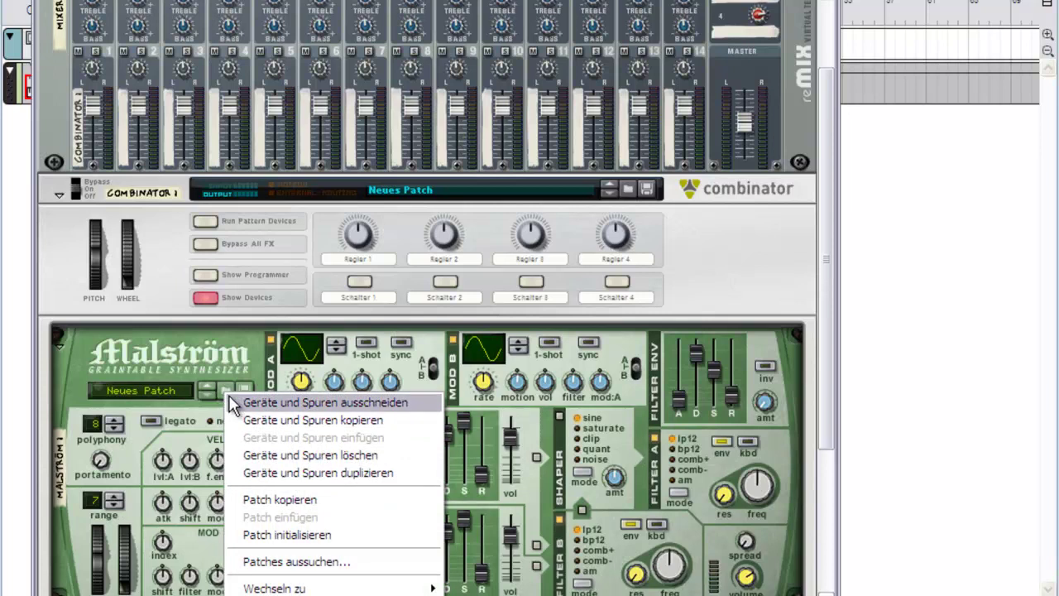
{"action": "left_click", "coordinate": [289, 536]}
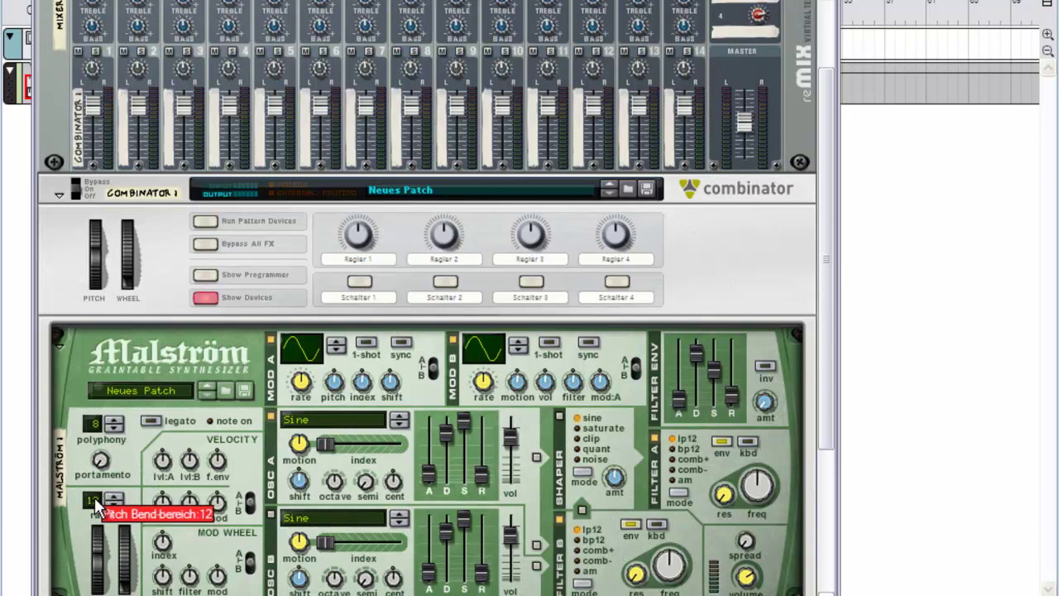
{"action": "left_click_drag", "start_coordinate": [99, 575], "coordinate": [150, 482]}
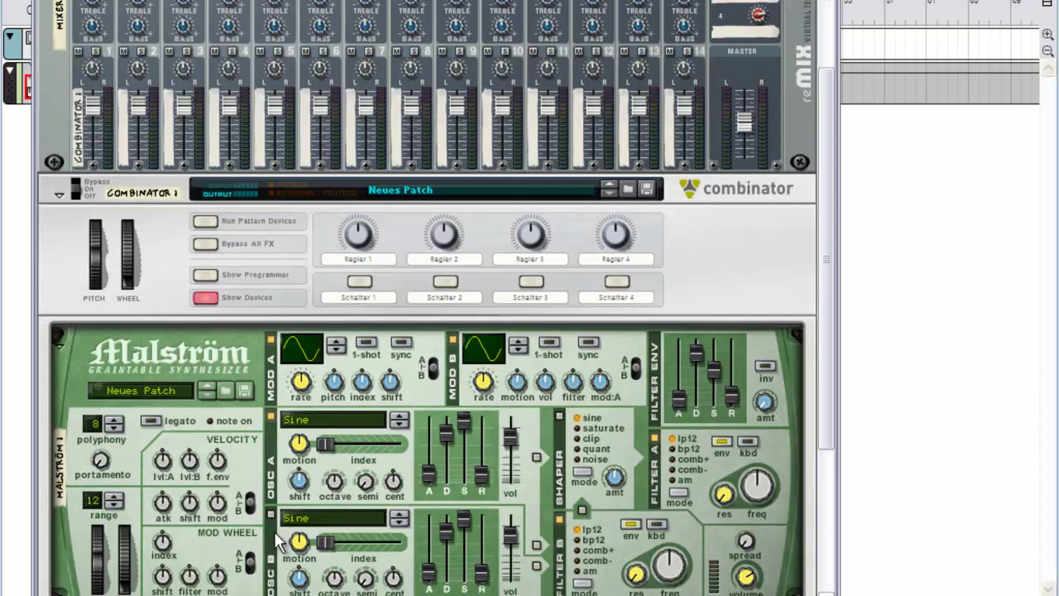
Set the Malström's oscillators A and B to Sawtooth with oscillator B active, and adjust oscillator A's semitone tuning
{"action": "left_click", "coordinate": [299, 421]}
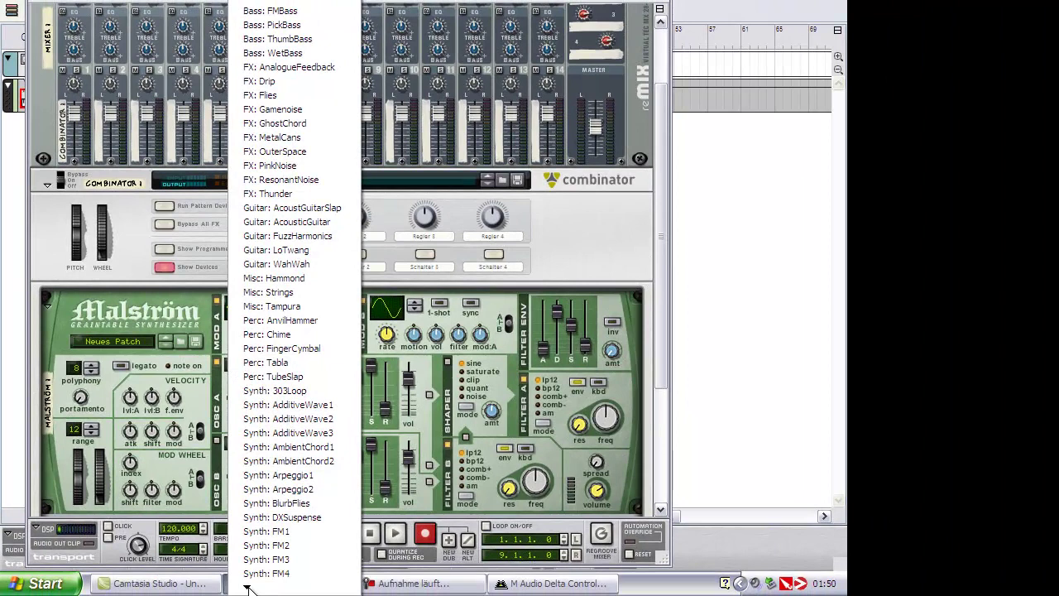
{"action": "mouse_move", "coordinate": [247, 587]}
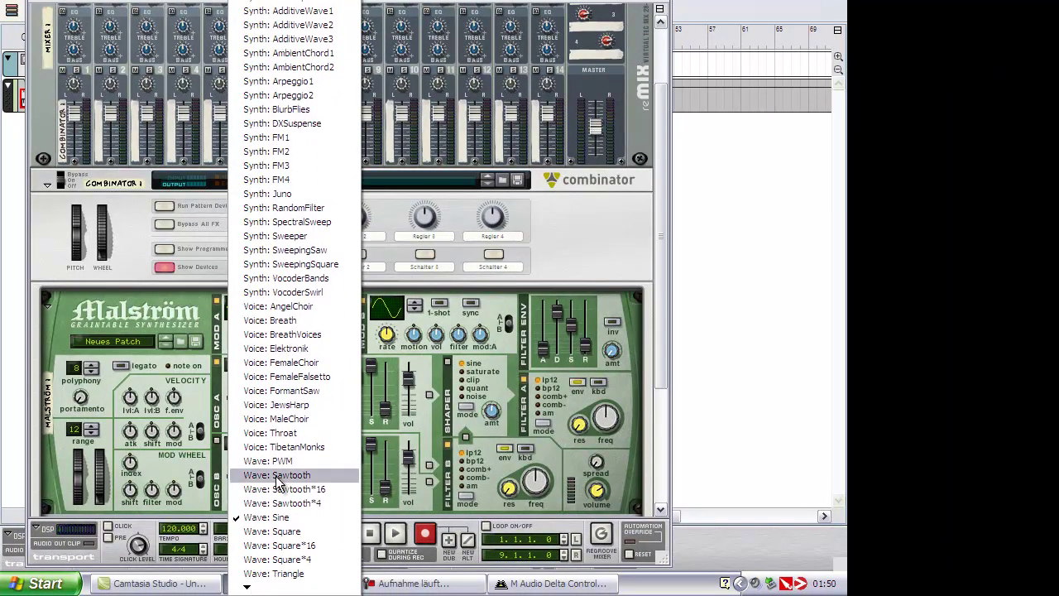
{"action": "left_click", "coordinate": [276, 477]}
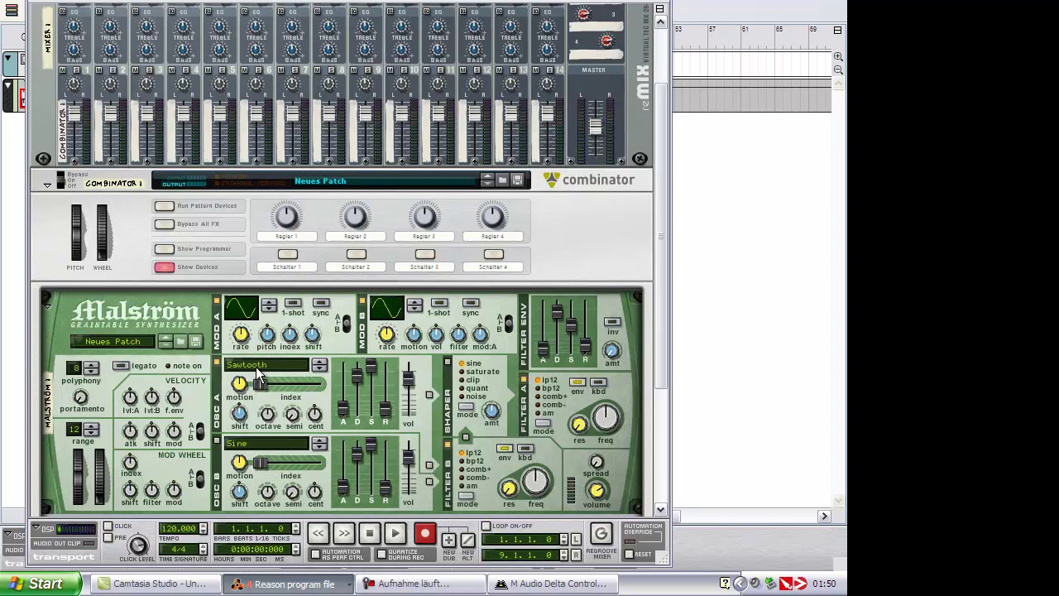
{"action": "left_click", "coordinate": [248, 447]}
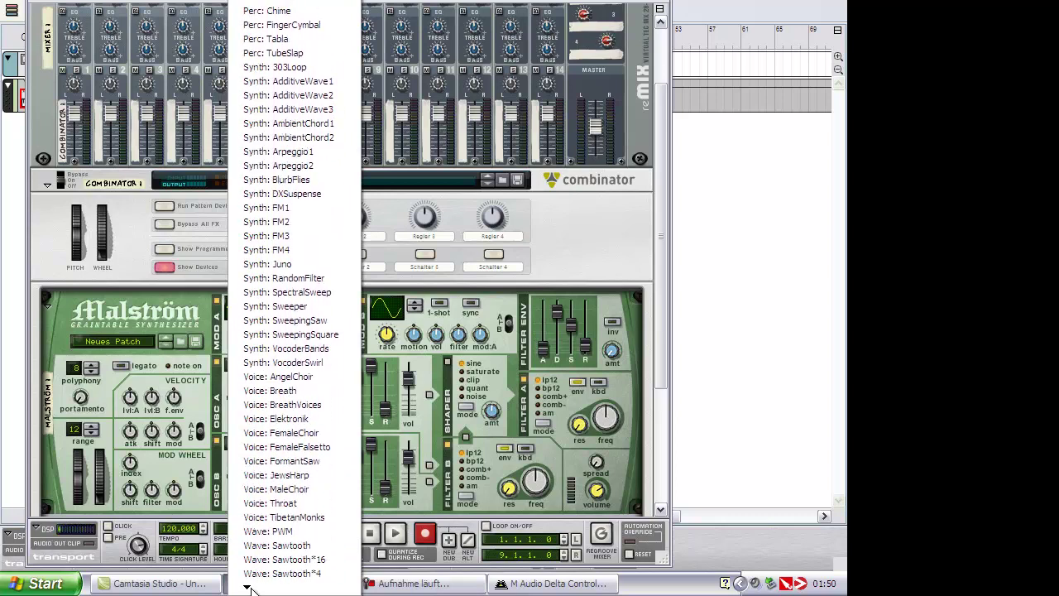
{"action": "left_click", "coordinate": [281, 492]}
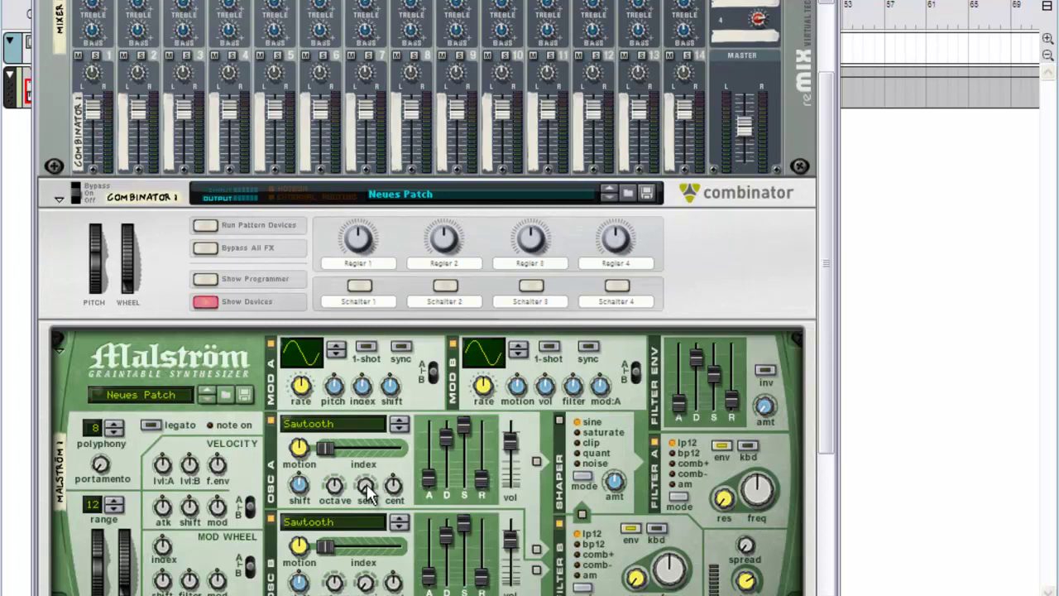
{"action": "mouse_move", "coordinate": [366, 494]}
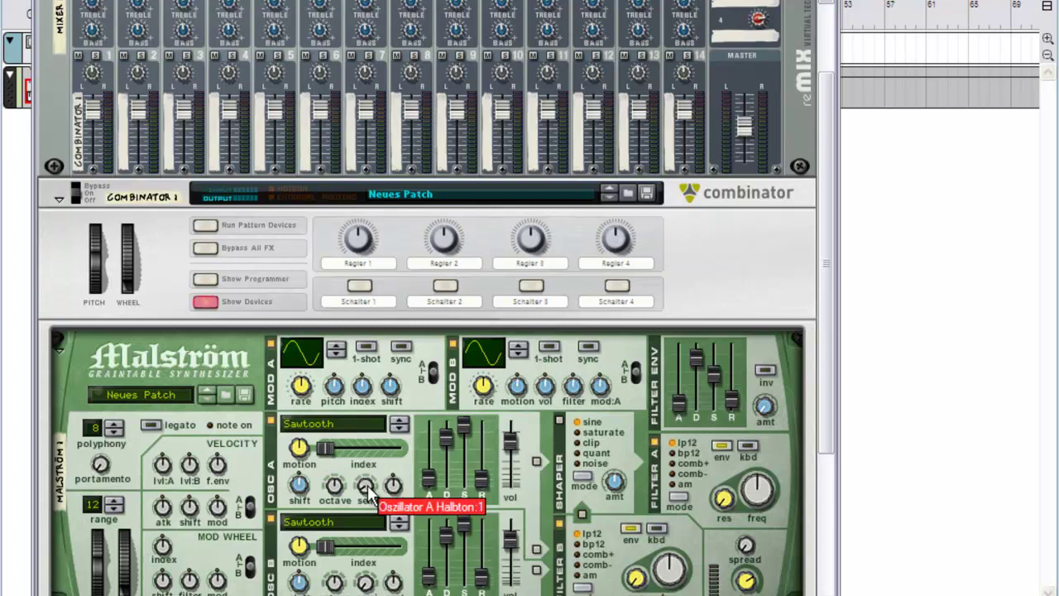
{"action": "left_click_drag", "start_coordinate": [365, 470], "coordinate": [363, 465]}
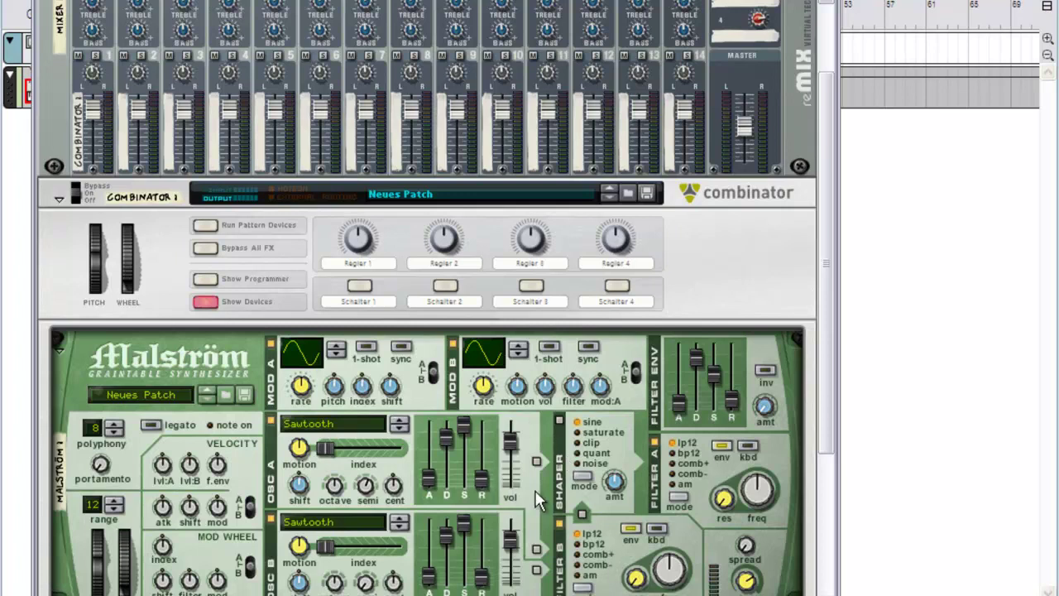
Create an MClass Compressor below the Malström in the Combinator and check its wiring on the rear of the rack
{"action": "scroll", "coordinate": [535, 493], "scroll_direction": "down", "scroll_amount": 5}
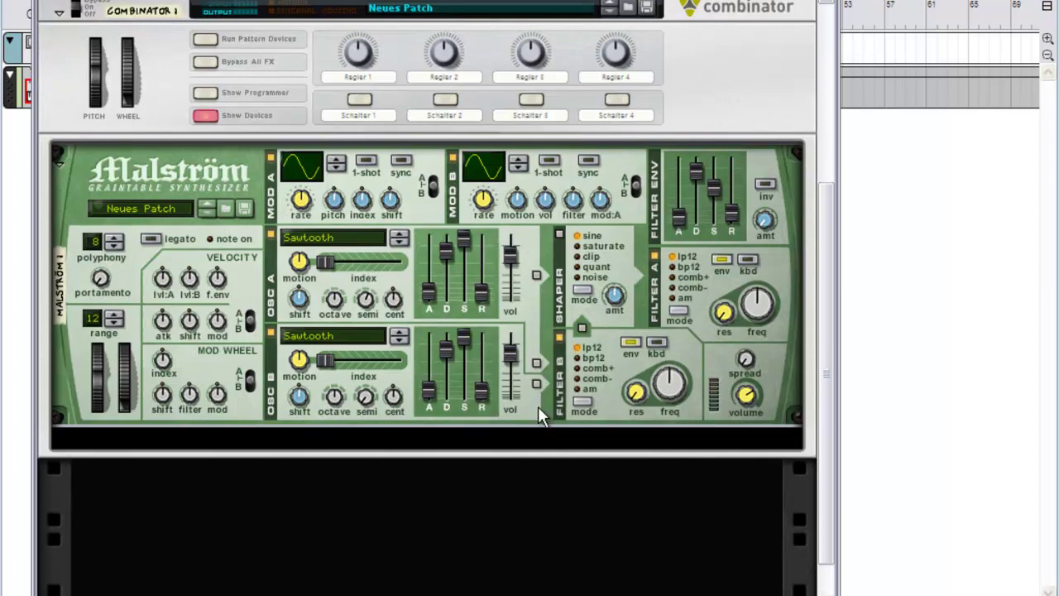
{"action": "right_click", "coordinate": [539, 414]}
{"action": "mouse_move", "coordinate": [588, 342]}
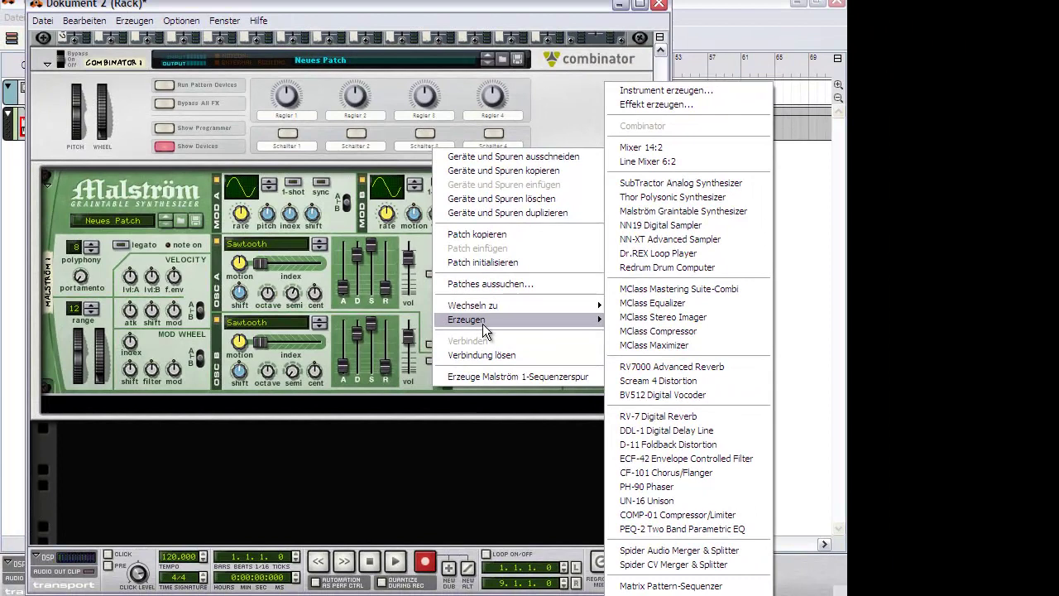
{"action": "left_click", "coordinate": [678, 331]}
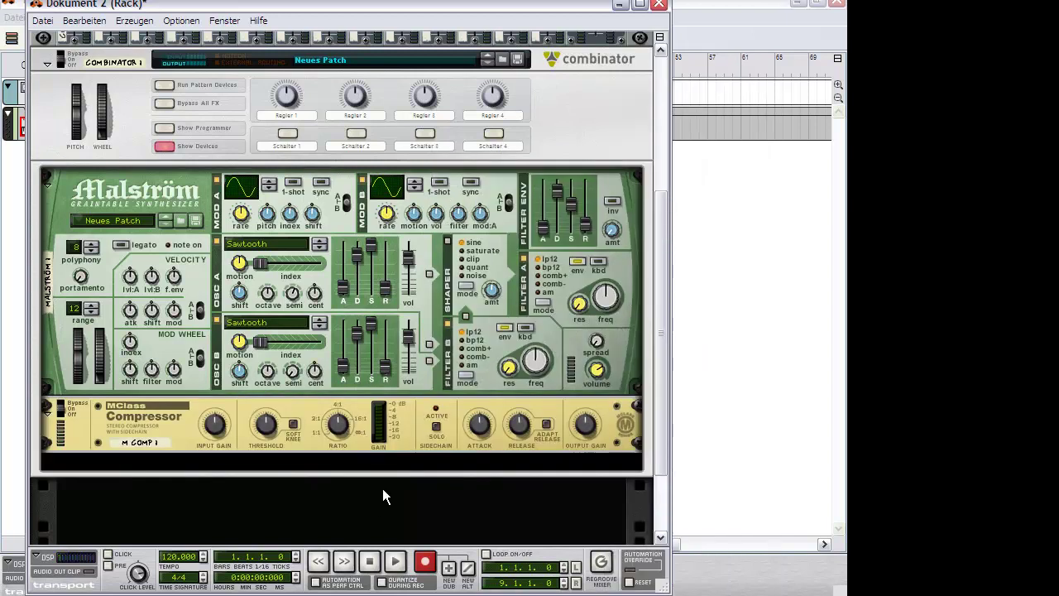
{"action": "key", "text": "Tab"}
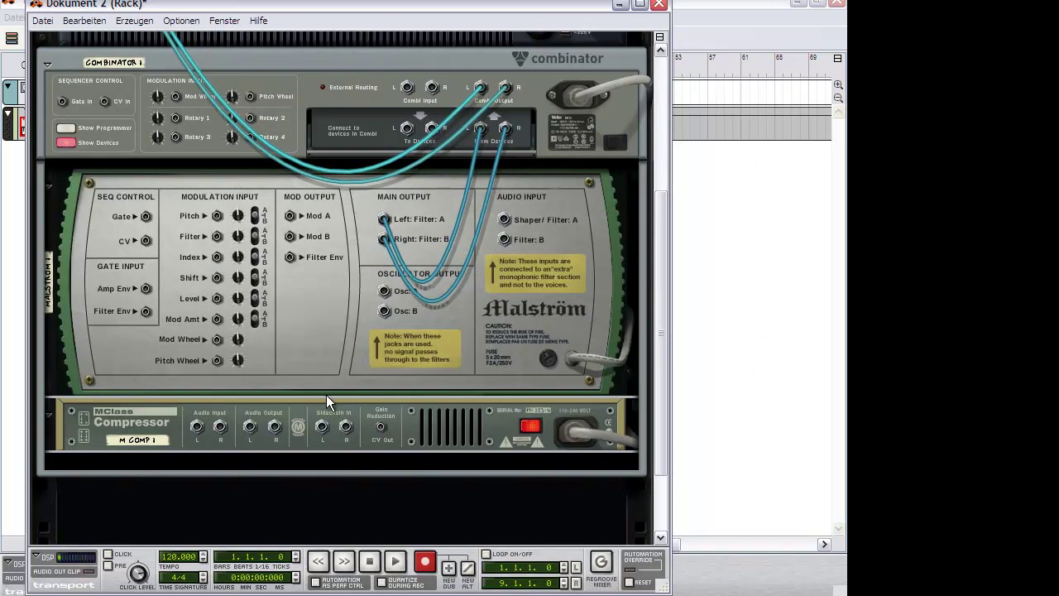
{"action": "key", "text": "Tab"}
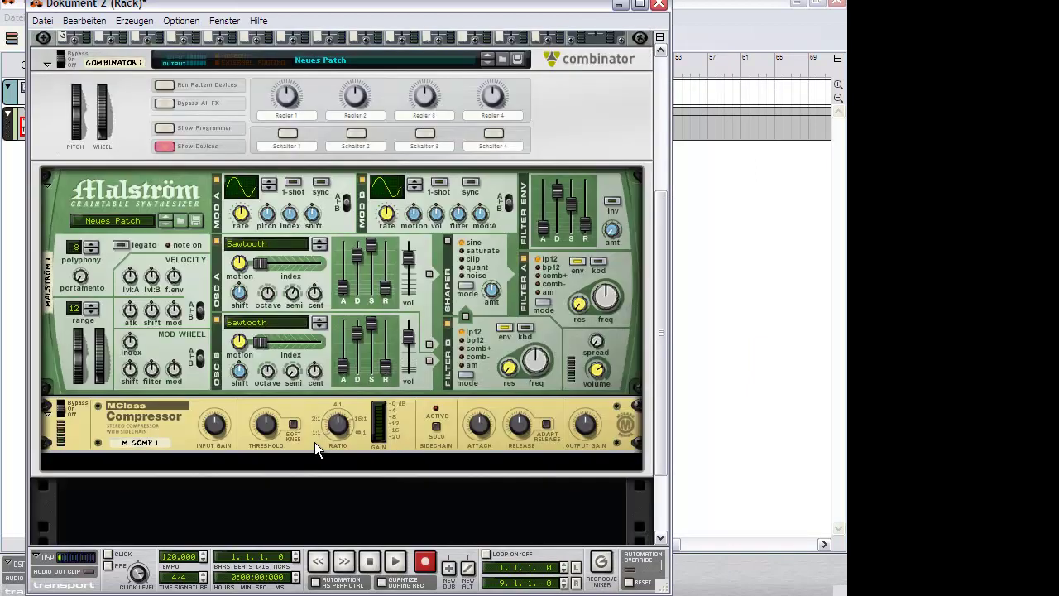
Create a Redrum Drum Computer below the MClass Compressor in the Combinator
{"action": "right_click", "coordinate": [315, 441]}
{"action": "mouse_move", "coordinate": [420, 550]}
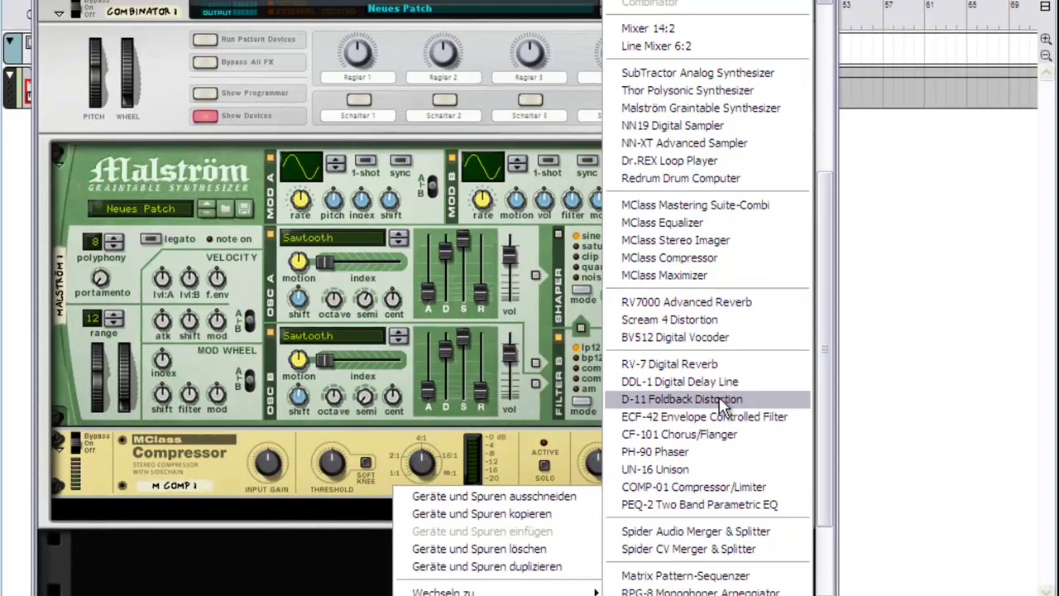
{"action": "left_click", "coordinate": [722, 177]}
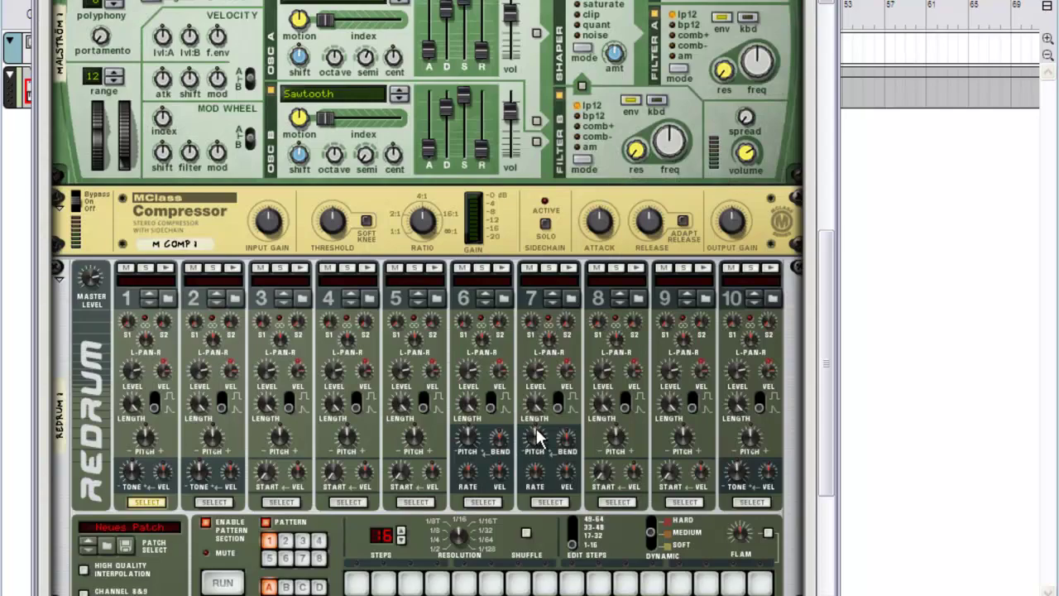
On the rack's rear, reroute the Malström's main outputs into the MClass Compressor's audio inputs and its audio outputs to the Combinator's From Devices jacks
{"action": "key", "text": "Tab"}
{"action": "key", "text": "Tab"}
{"action": "scroll", "coordinate": [492, 361], "scroll_direction": "up", "scroll_amount": 5}
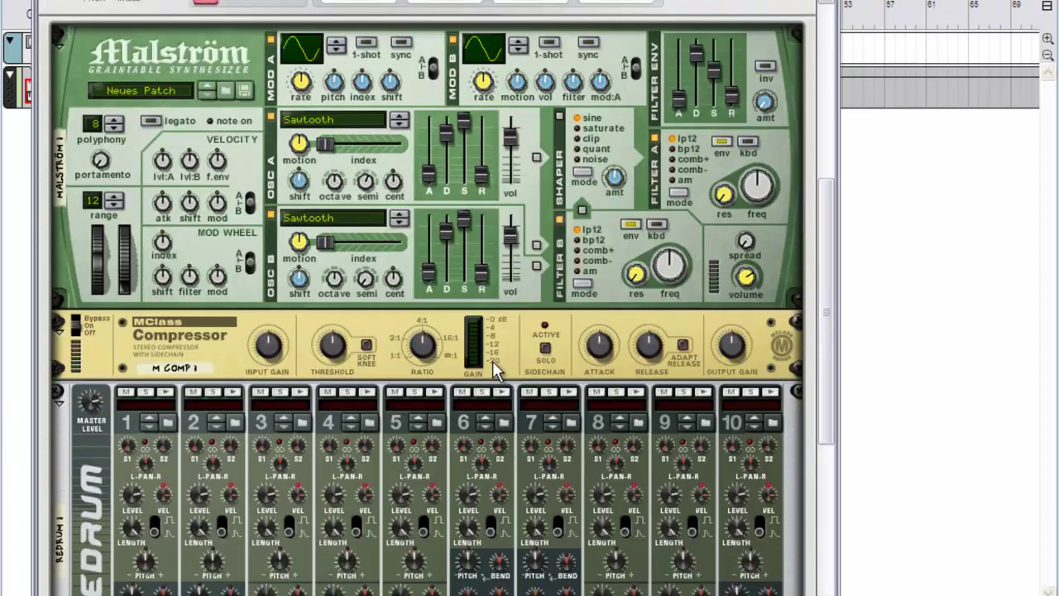
{"action": "key", "text": "Tab"}
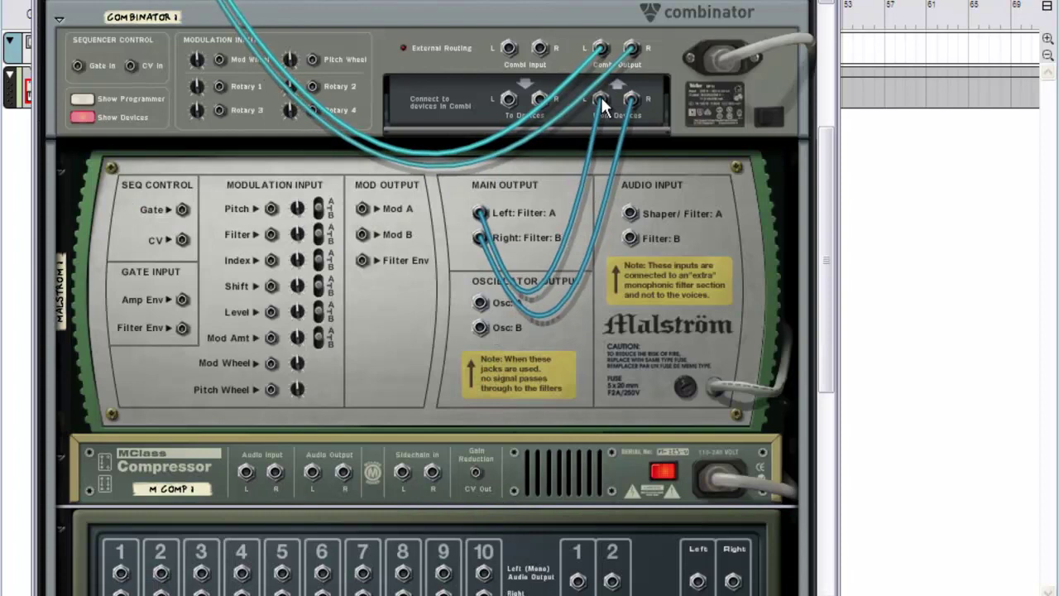
{"action": "left_click_drag", "start_coordinate": [600, 97], "coordinate": [595, 165]}
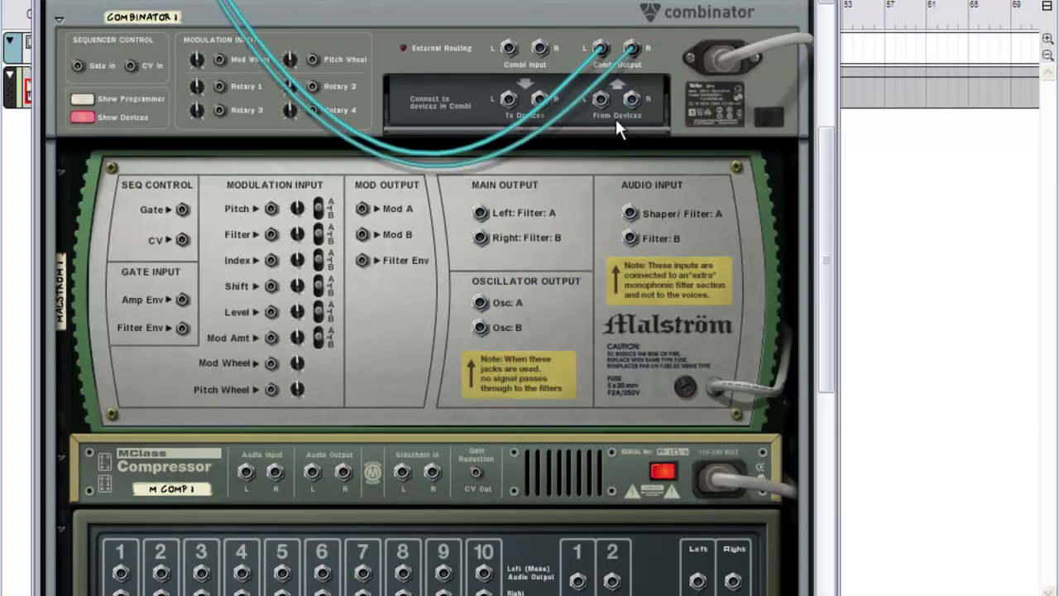
{"action": "left_click_drag", "start_coordinate": [477, 212], "coordinate": [247, 468]}
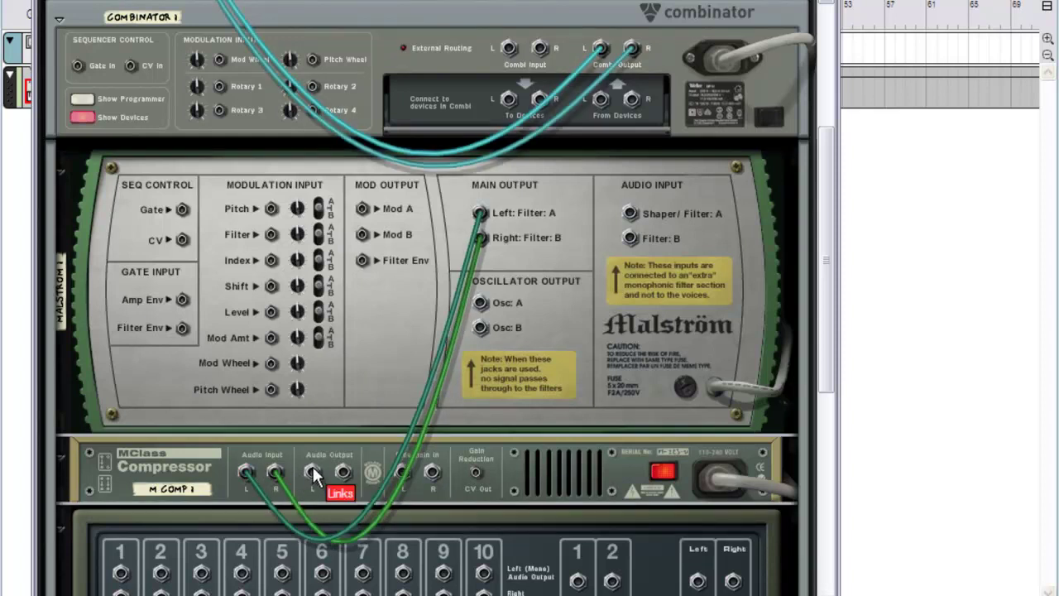
{"action": "left_click_drag", "start_coordinate": [313, 466], "coordinate": [601, 100]}
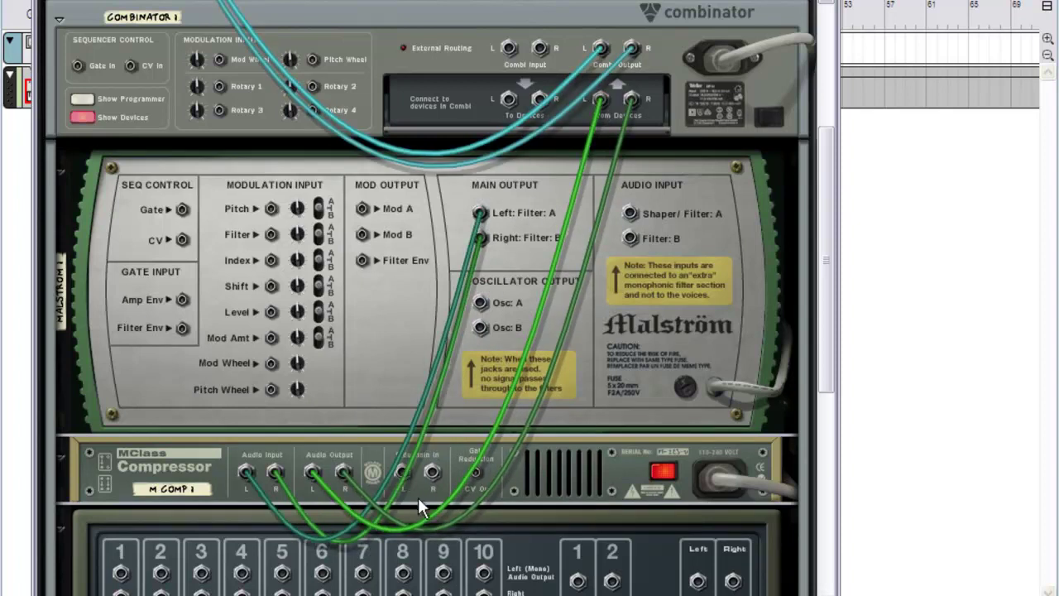
Load the sample VEH2 Soft Kicks - 016 from the Vengeance VEH2 Soft Kicks folder into Redrum channel 10
{"action": "scroll", "coordinate": [405, 473], "scroll_direction": "down", "scroll_amount": 5}
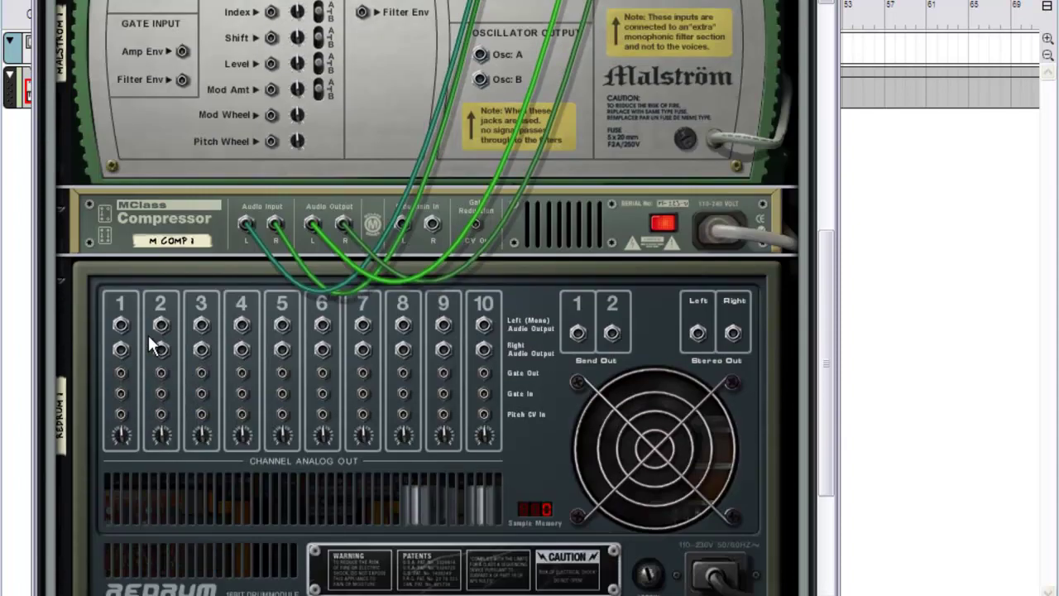
{"action": "key", "text": "Tab"}
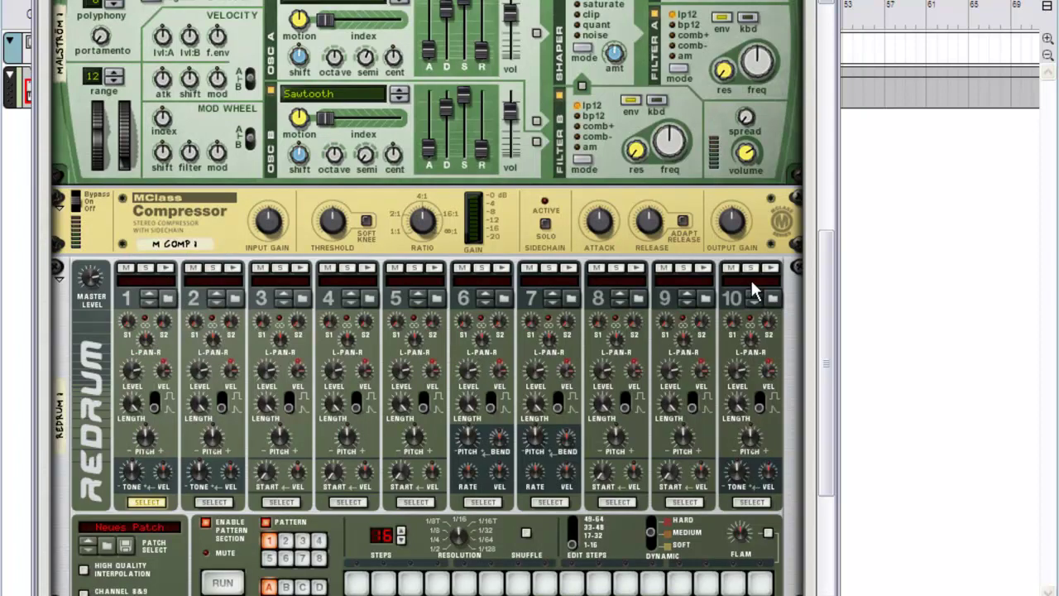
{"action": "scroll", "coordinate": [752, 289], "scroll_direction": "down", "scroll_amount": 1}
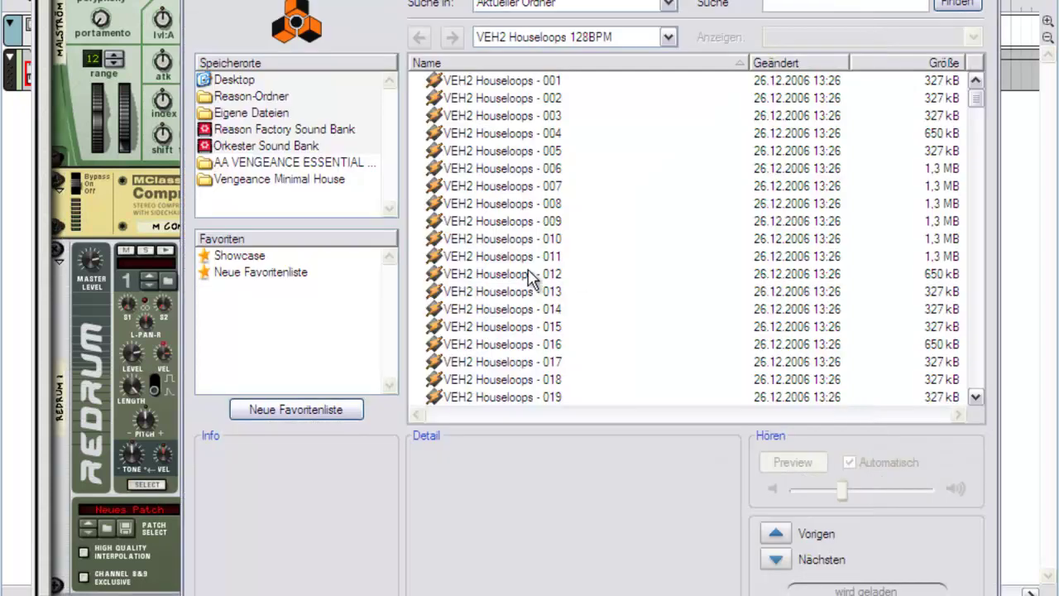
{"action": "left_click", "coordinate": [667, 37]}
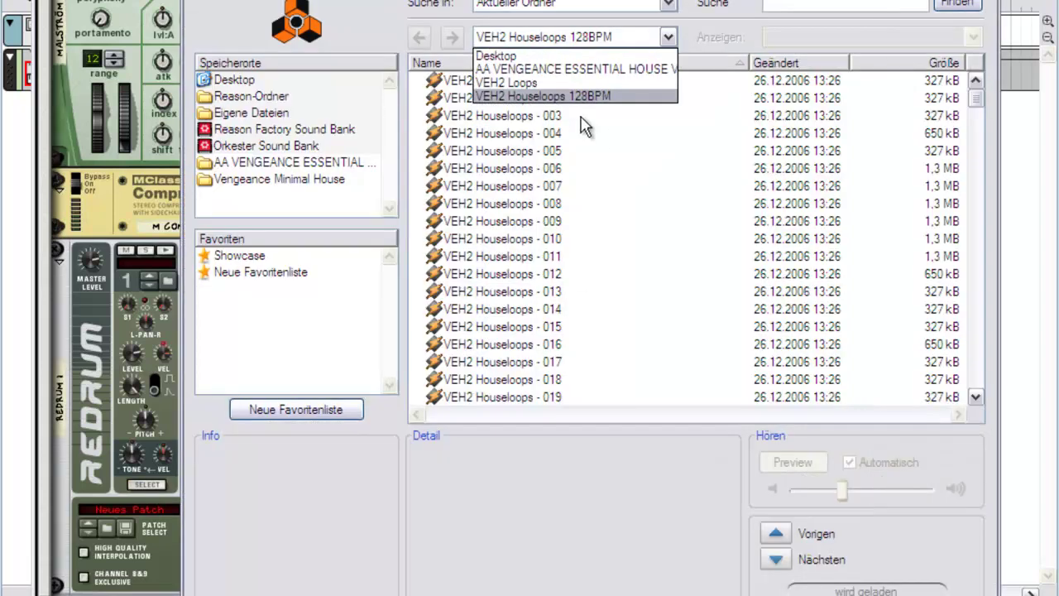
{"action": "left_click", "coordinate": [567, 69]}
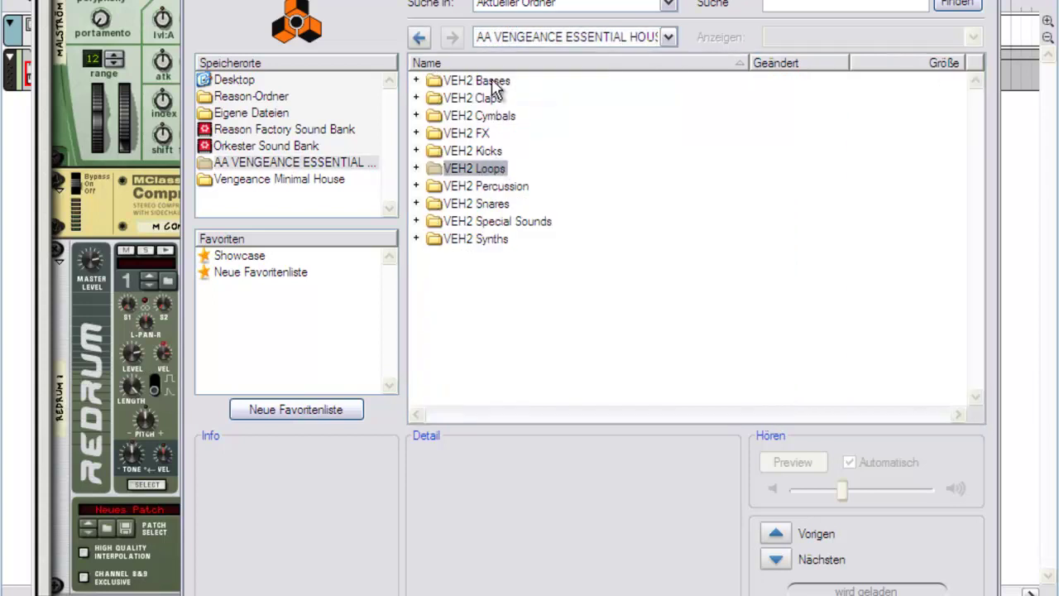
{"action": "double_click", "coordinate": [479, 152]}
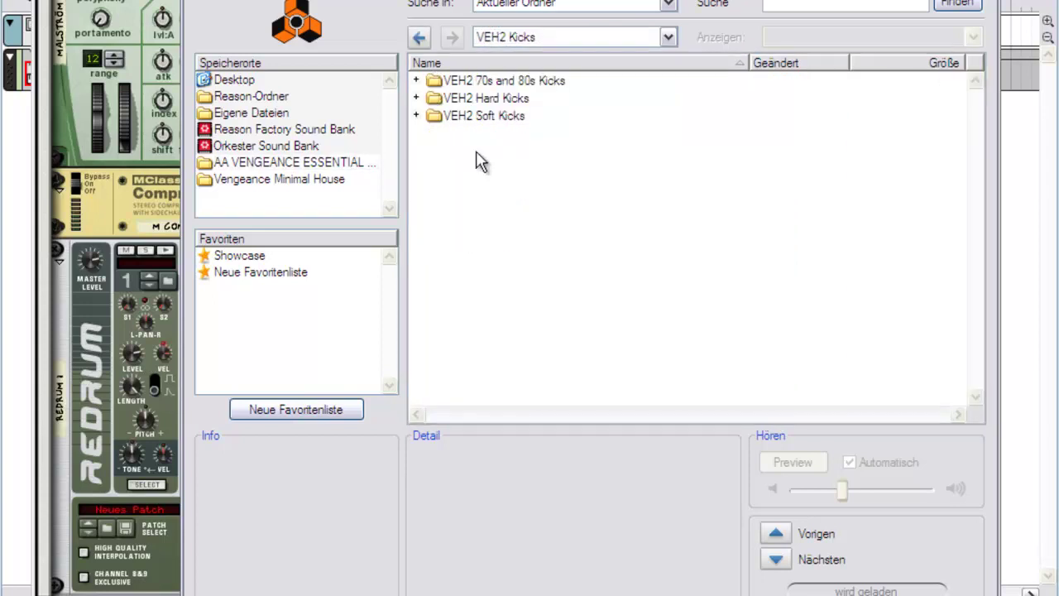
{"action": "double_click", "coordinate": [501, 115]}
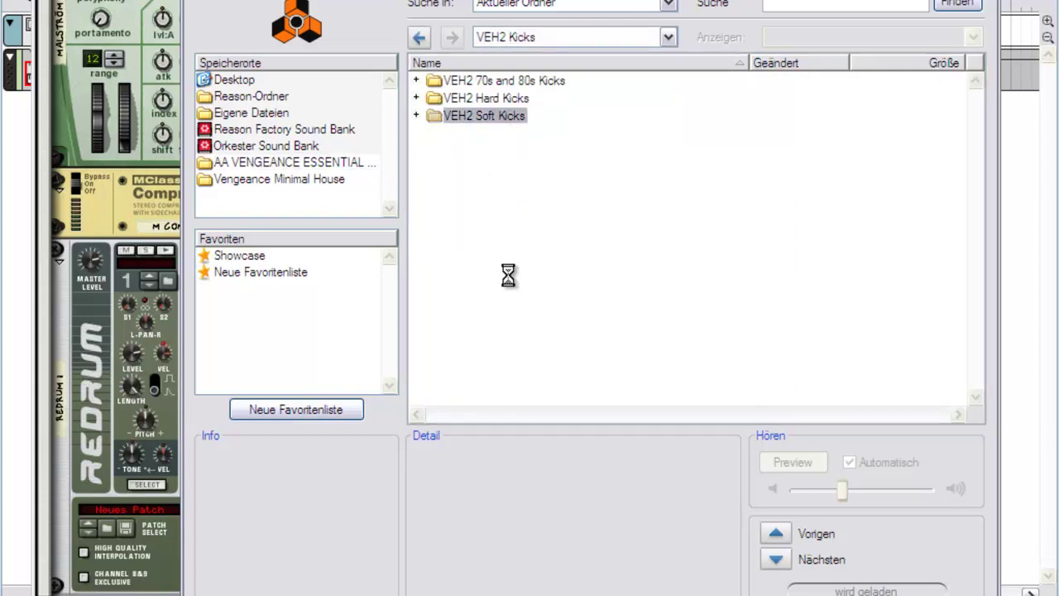
{"action": "left_click", "coordinate": [508, 279]}
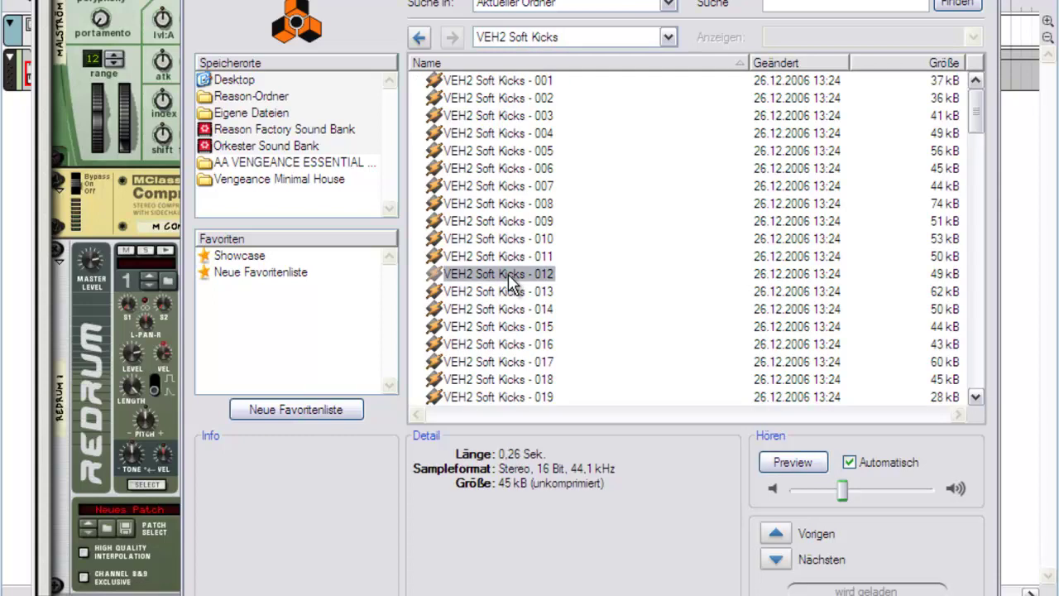
{"action": "left_click", "coordinate": [497, 344]}
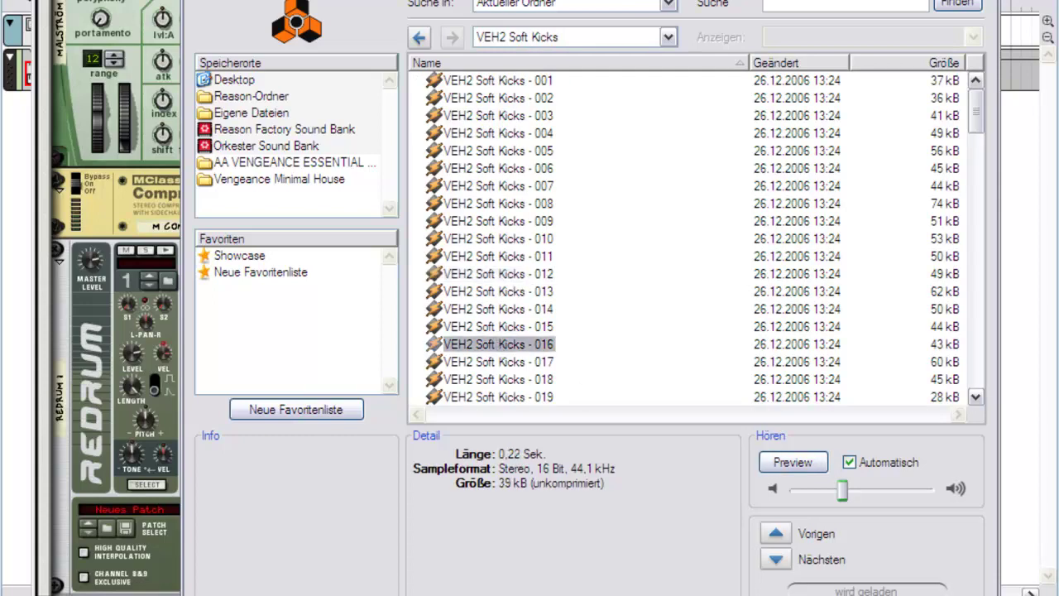
{"action": "double_click", "coordinate": [497, 344]}
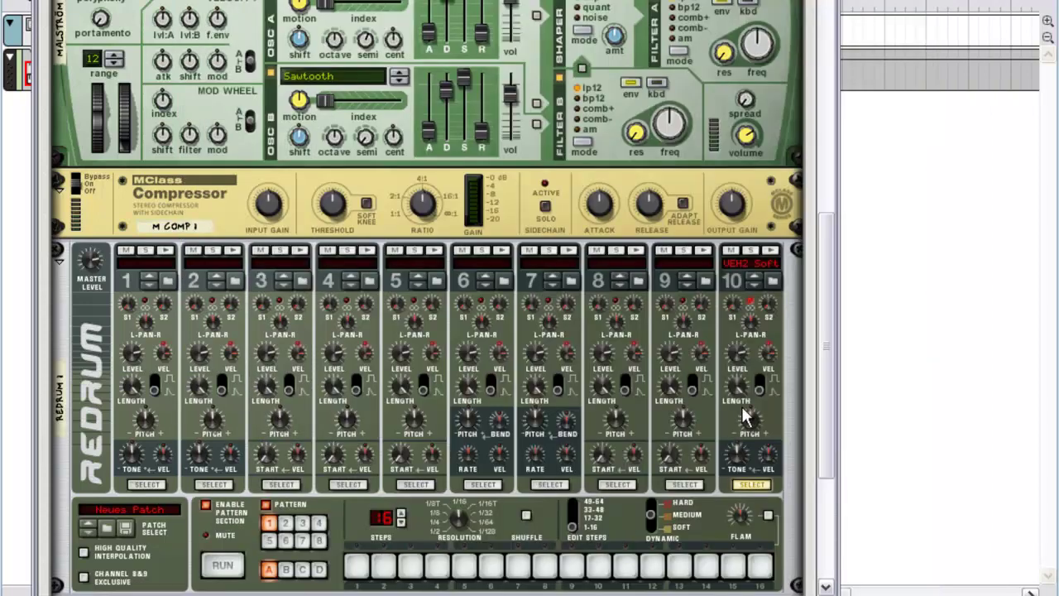
Program medium-dynamic kick hits on pattern steps 1, 5, 9 and 13 of Redrum channel 10
{"action": "left_click", "coordinate": [357, 566]}
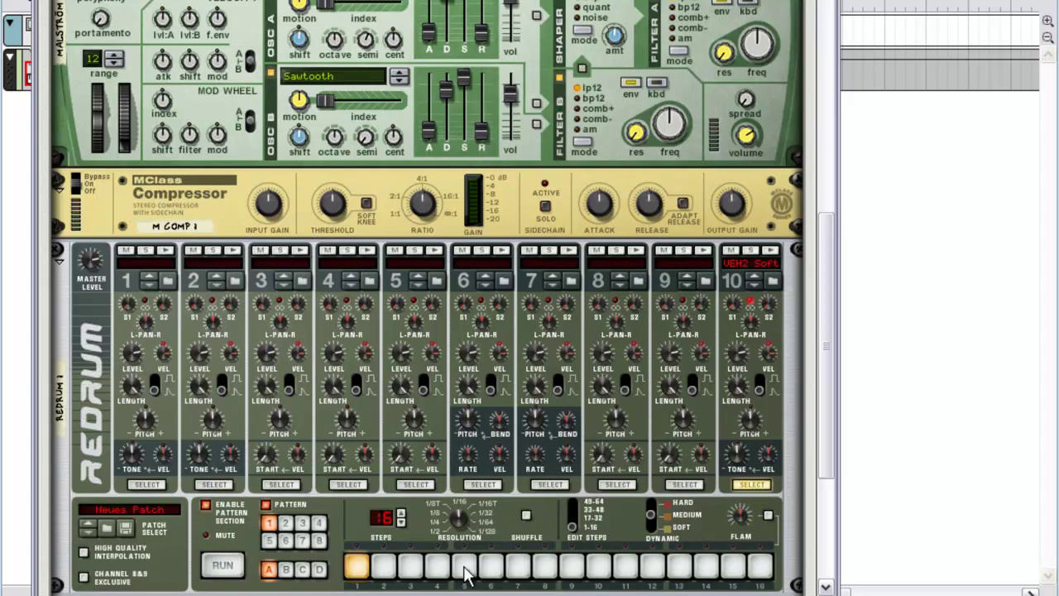
{"action": "left_click", "coordinate": [466, 568]}
{"action": "left_click", "coordinate": [571, 568]}
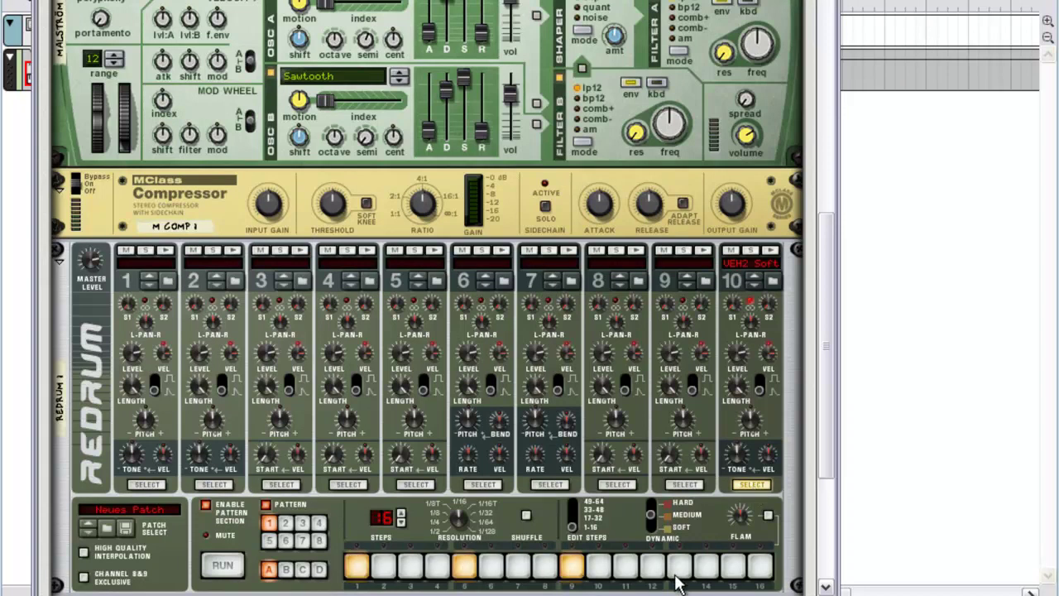
{"action": "left_click", "coordinate": [679, 568]}
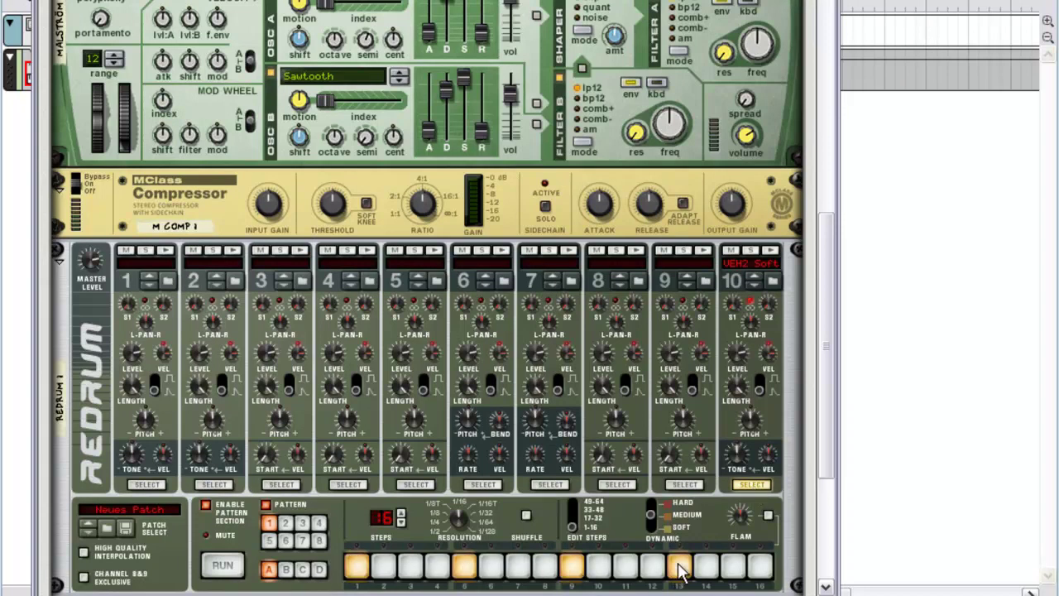
Set the kick hits on steps 1, 5, 9 and 13 to Hard dynamic and run the Redrum pattern
{"action": "left_click", "coordinate": [650, 507]}
{"action": "left_click", "coordinate": [356, 566]}
{"action": "left_click", "coordinate": [463, 567]}
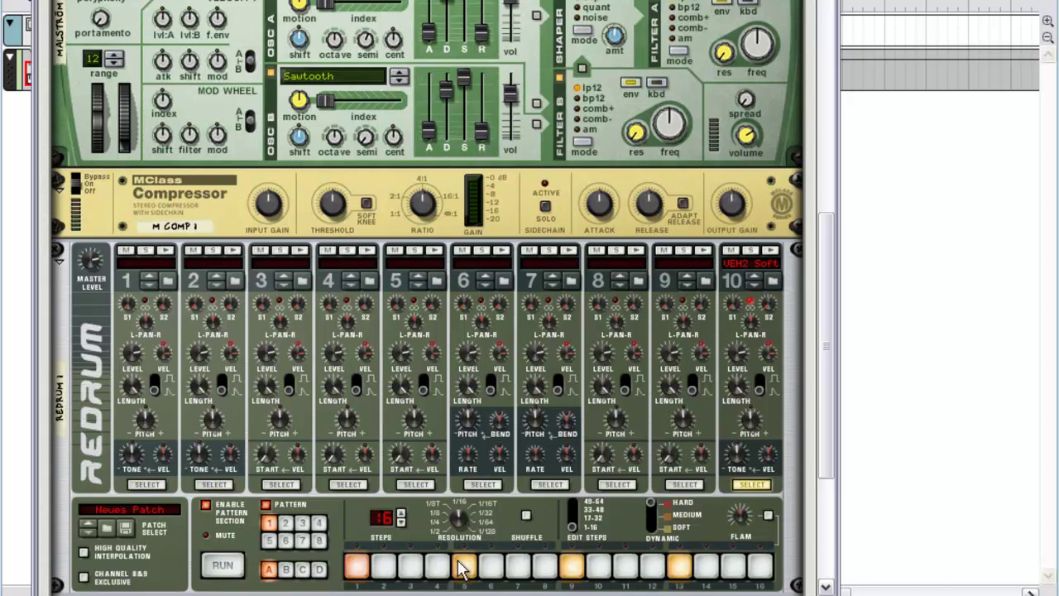
{"action": "left_click", "coordinate": [571, 567]}
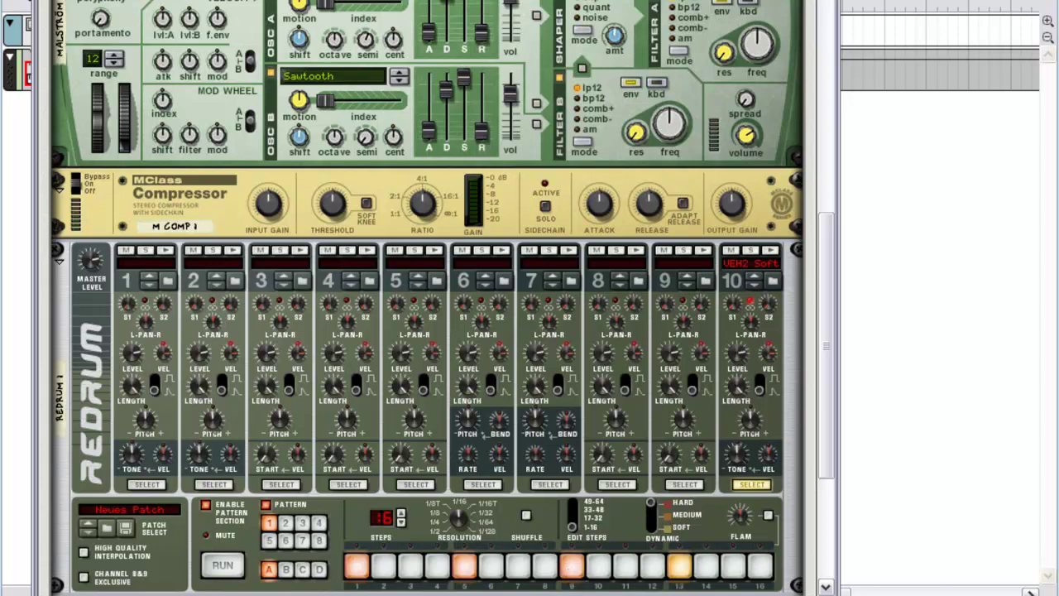
{"action": "left_click", "coordinate": [681, 569]}
{"action": "left_click", "coordinate": [226, 571]}
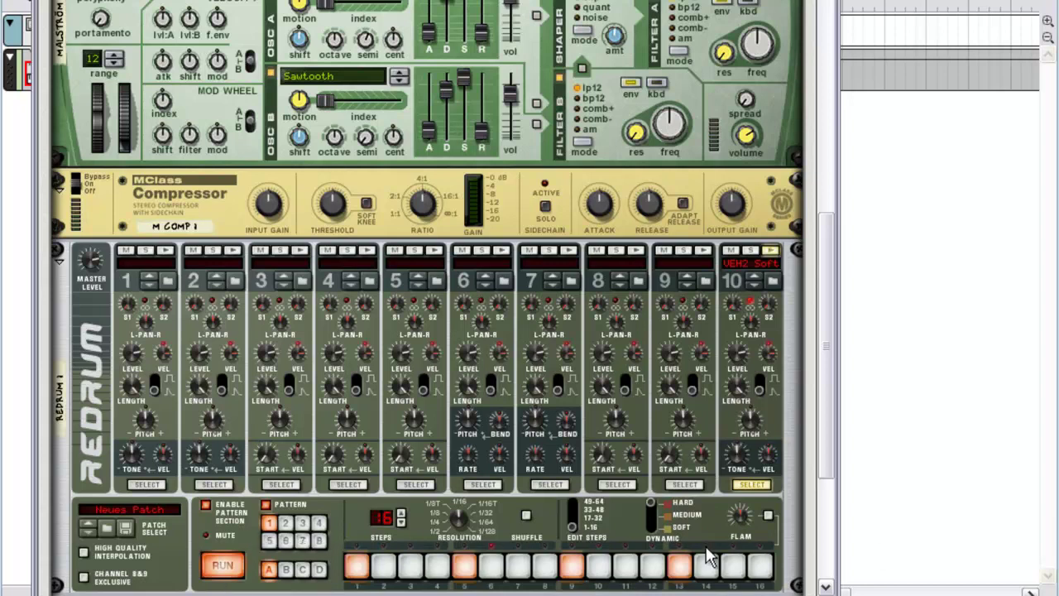
Connect Redrum channel 10's left and right audio outputs to the MClass Compressor's sidechain inputs and check the compressor's threshold and ratio on the front
{"action": "key", "text": "Tab"}
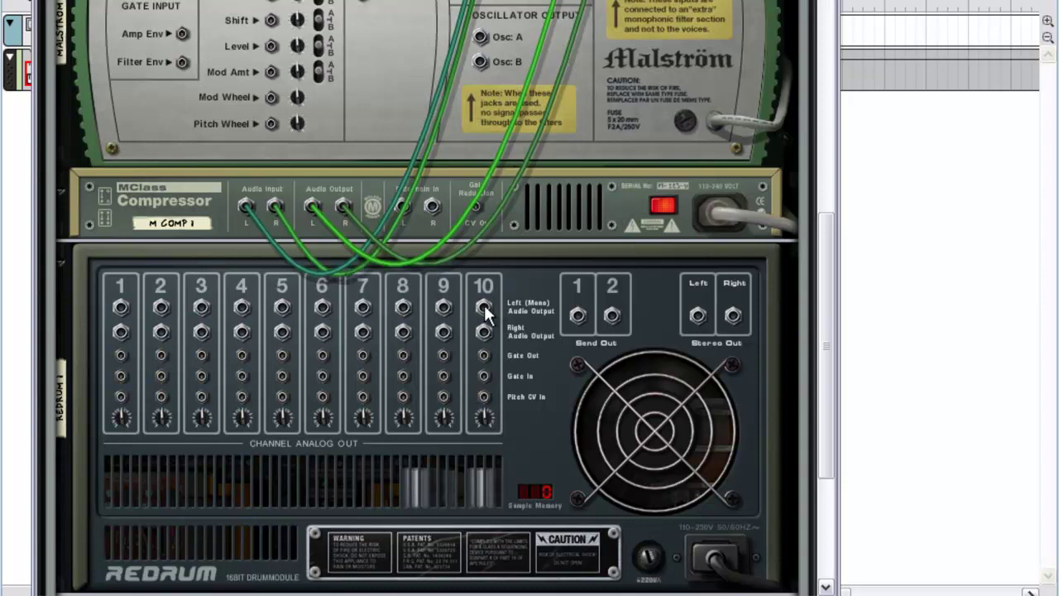
{"action": "left_click_drag", "start_coordinate": [484, 306], "coordinate": [401, 206]}
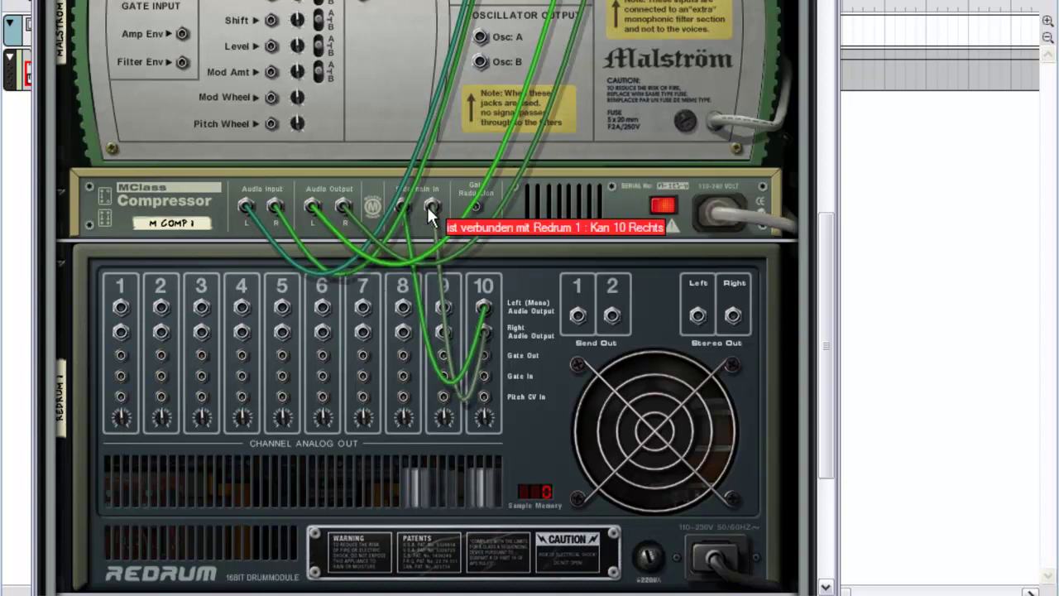
{"action": "key", "text": "Tab"}
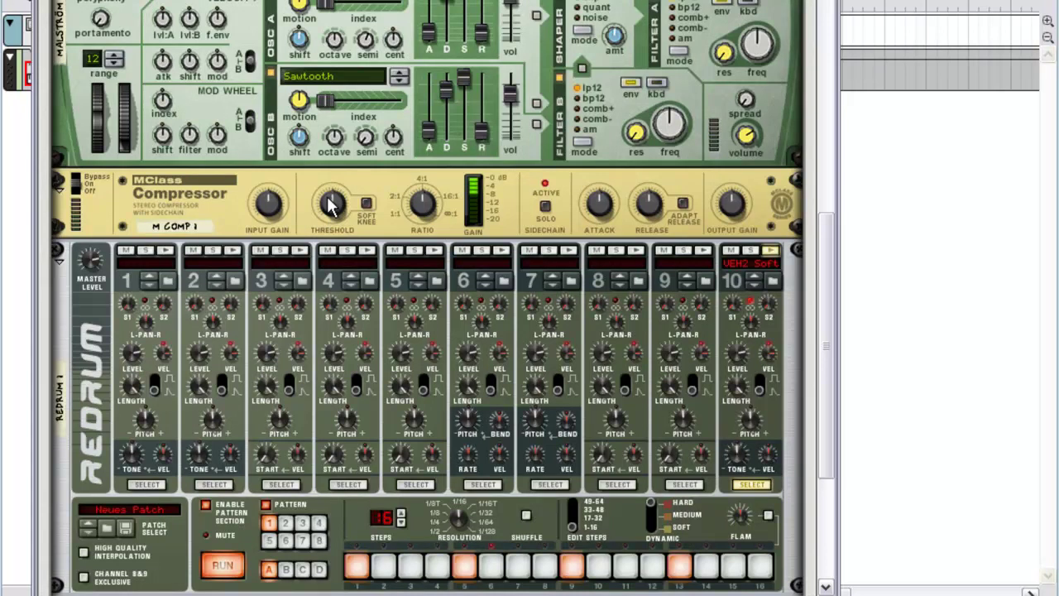
{"action": "mouse_move", "coordinate": [335, 207]}
{"action": "mouse_move", "coordinate": [424, 210]}
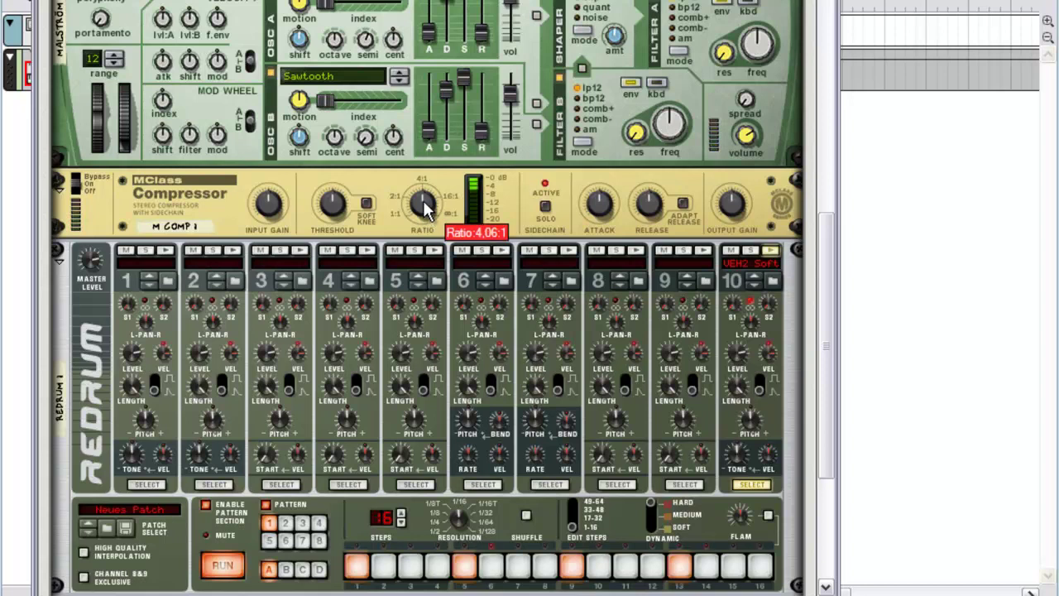